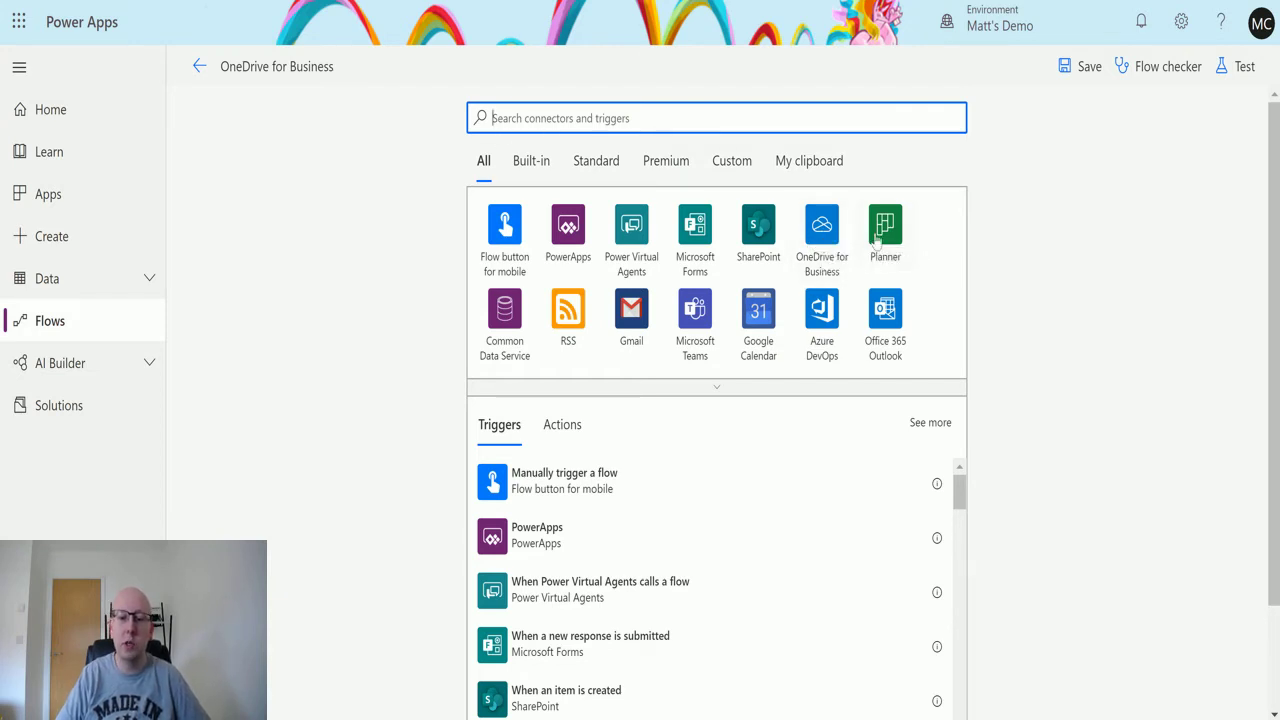
Step: Add the OneDrive for Business trigger "When a file is created" on the /PowerAutomate folder and show its advanced options
{"action": "left_click", "coordinate": [820, 238]}
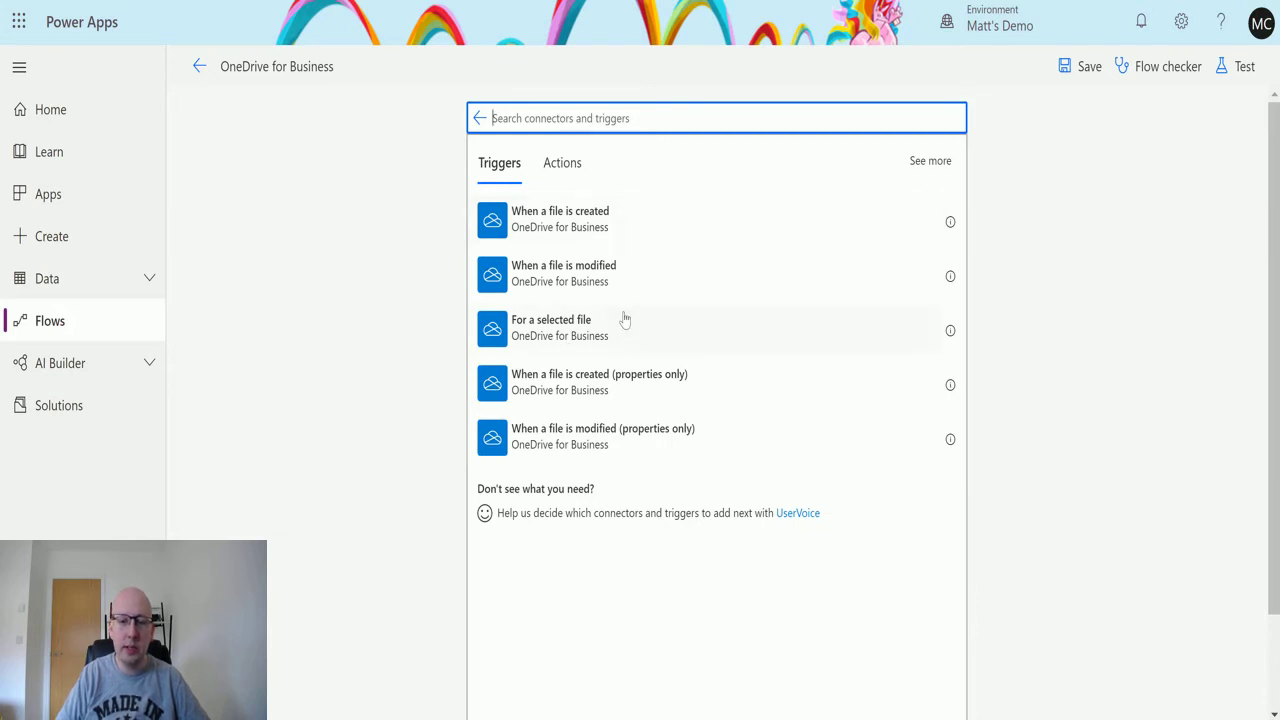
{"action": "left_click", "coordinate": [581, 221]}
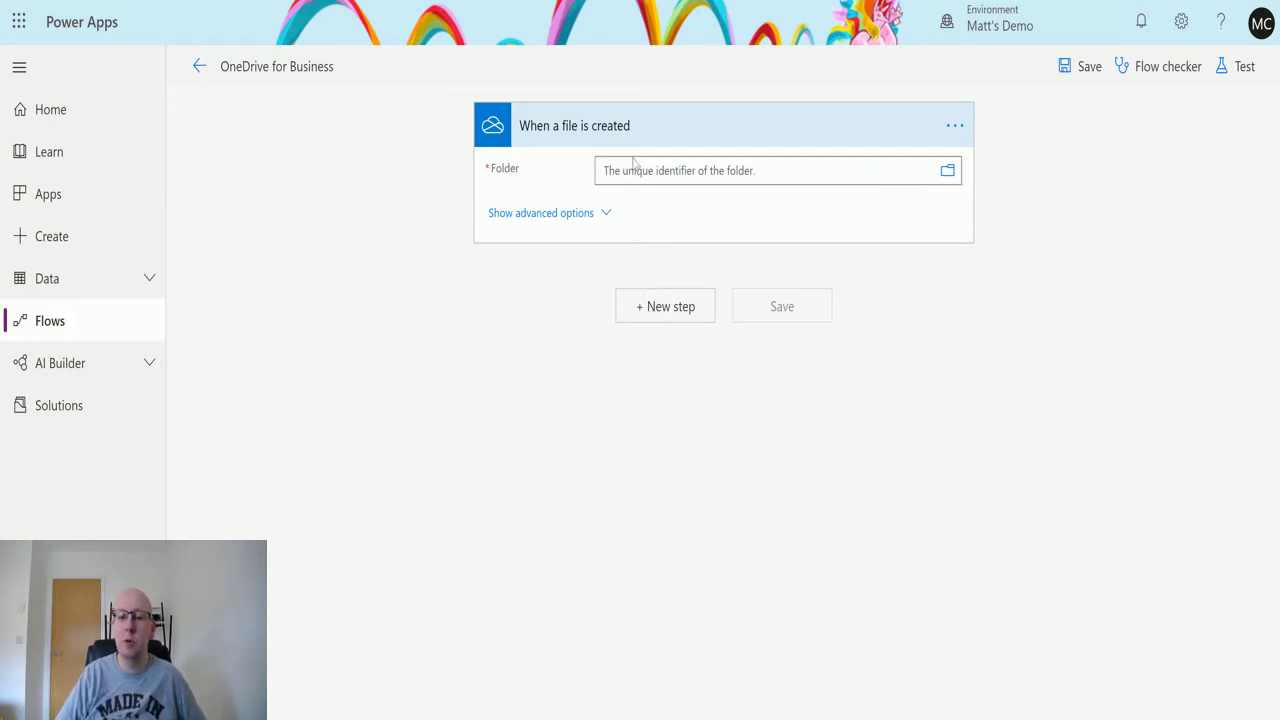
{"action": "left_click", "coordinate": [948, 172]}
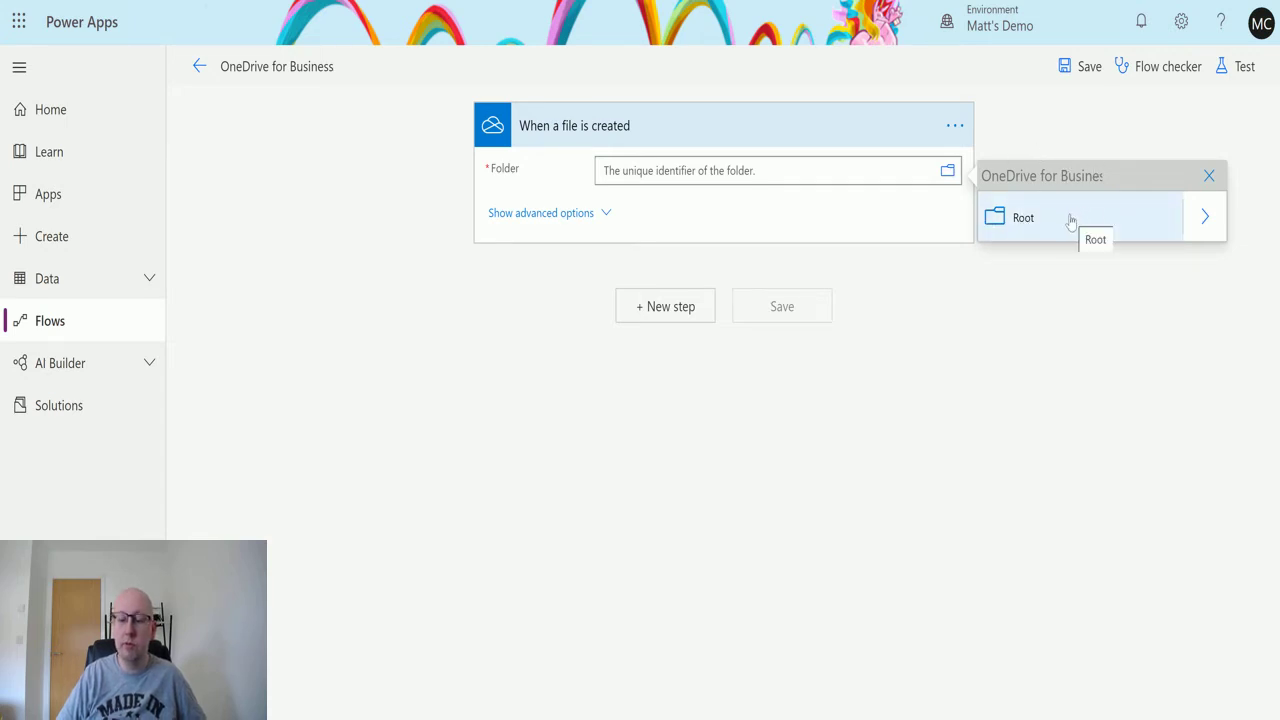
{"action": "left_click", "coordinate": [1203, 222]}
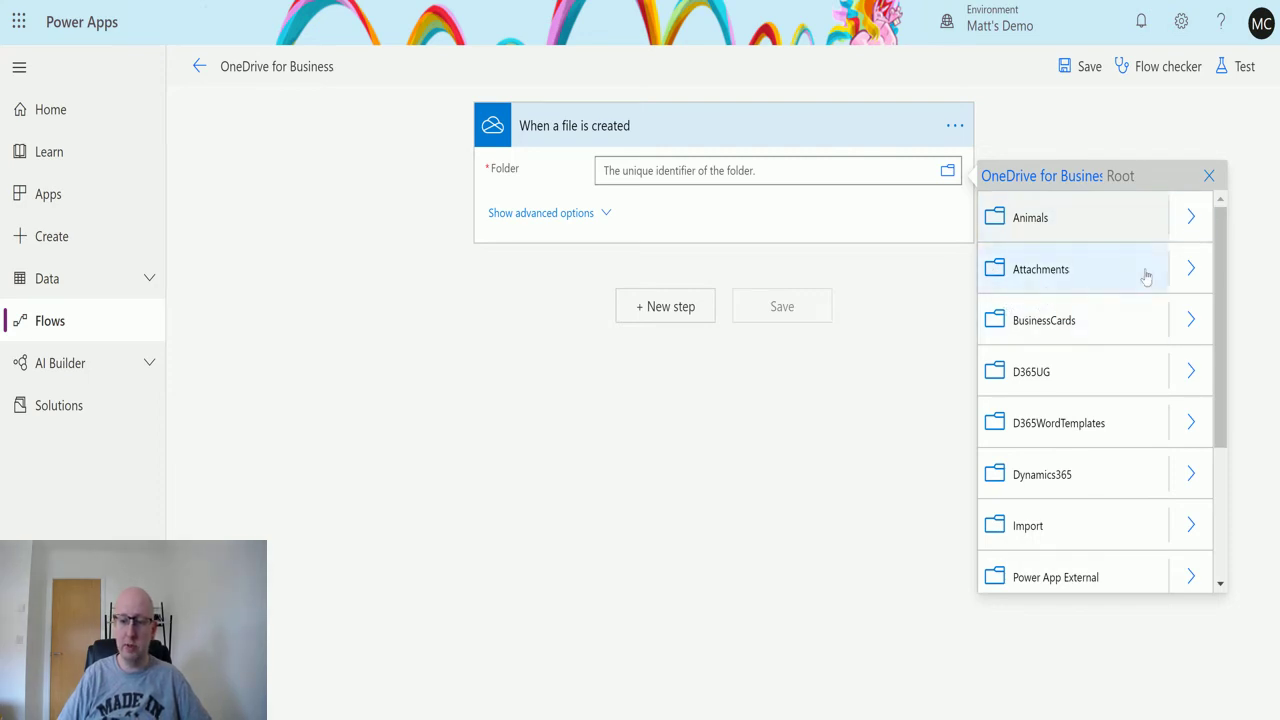
{"action": "scroll", "coordinate": [1106, 250], "scroll_direction": "down", "scroll_amount": 2}
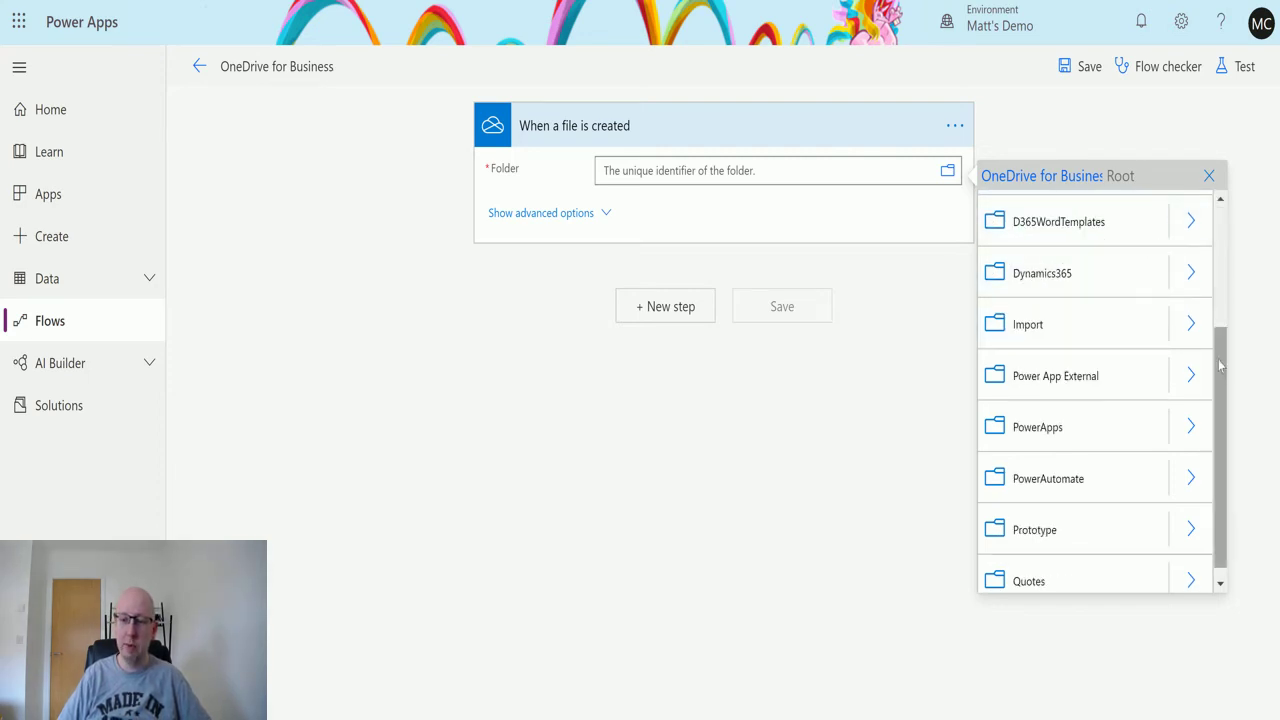
{"action": "left_click_drag", "start_coordinate": [1222, 360], "coordinate": [1220, 215]}
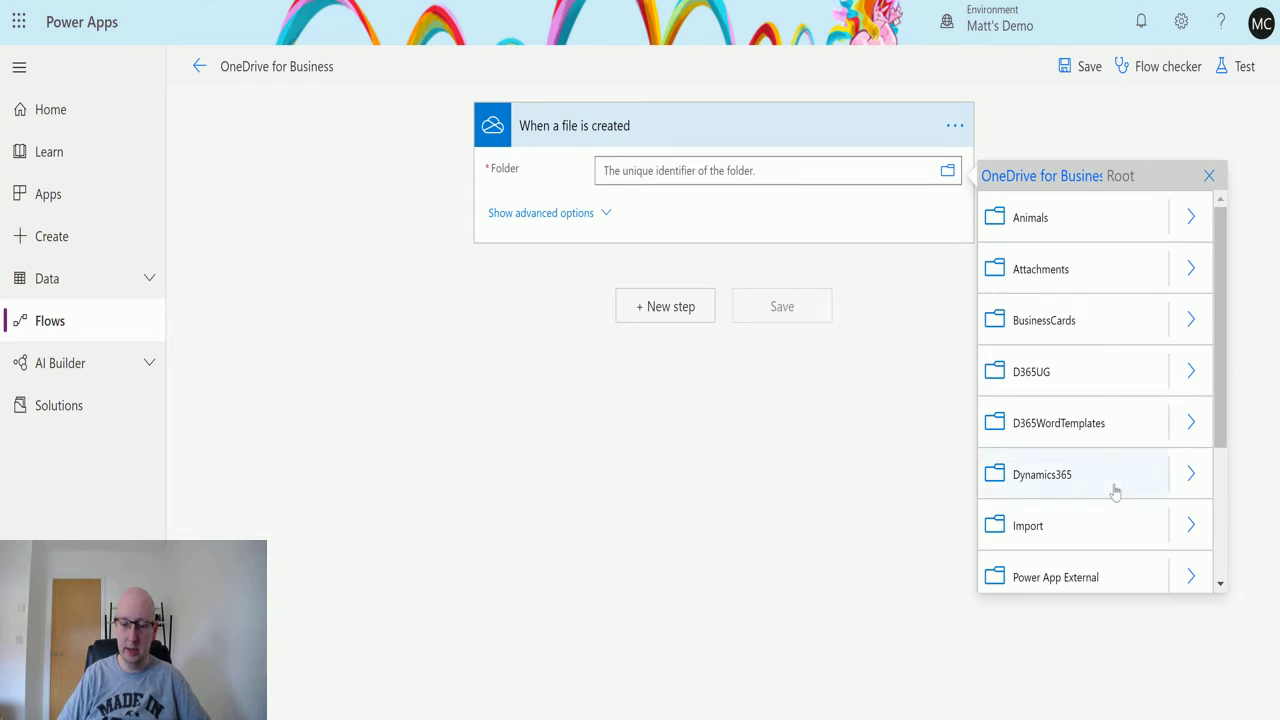
{"action": "scroll", "coordinate": [1123, 326], "scroll_direction": "down", "scroll_amount": 1}
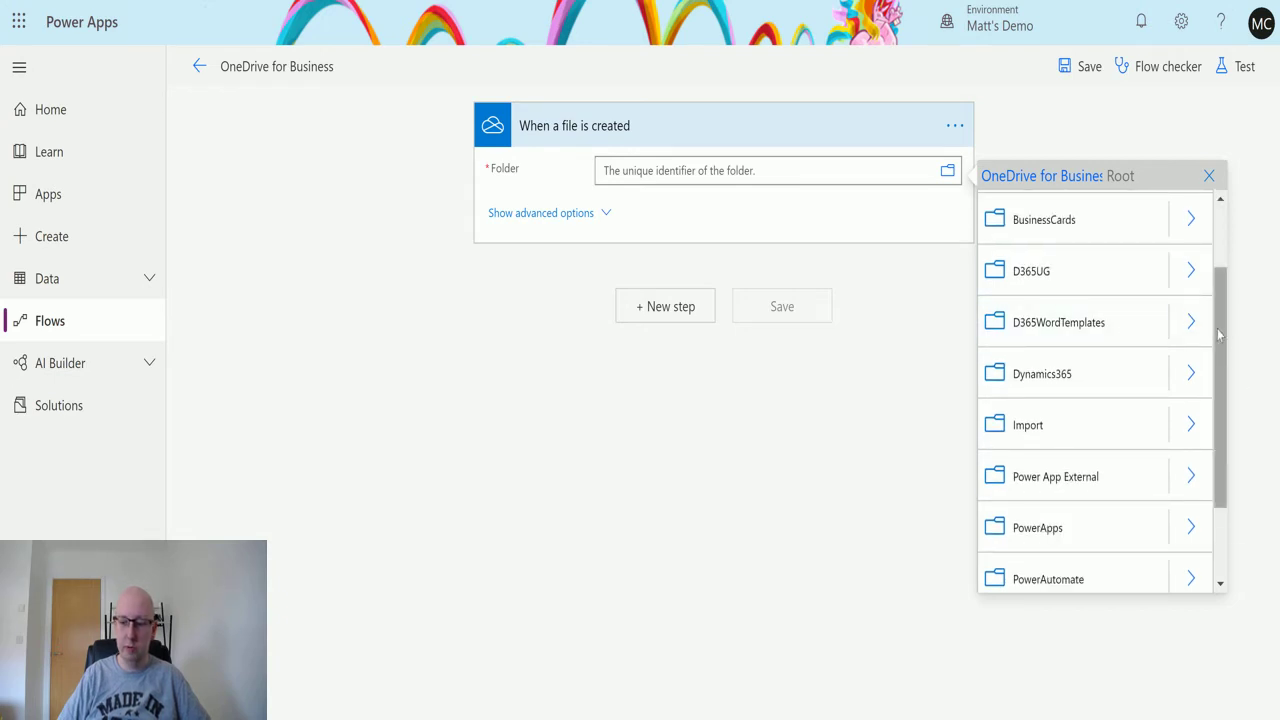
{"action": "left_click_drag", "start_coordinate": [1222, 345], "coordinate": [1225, 447]}
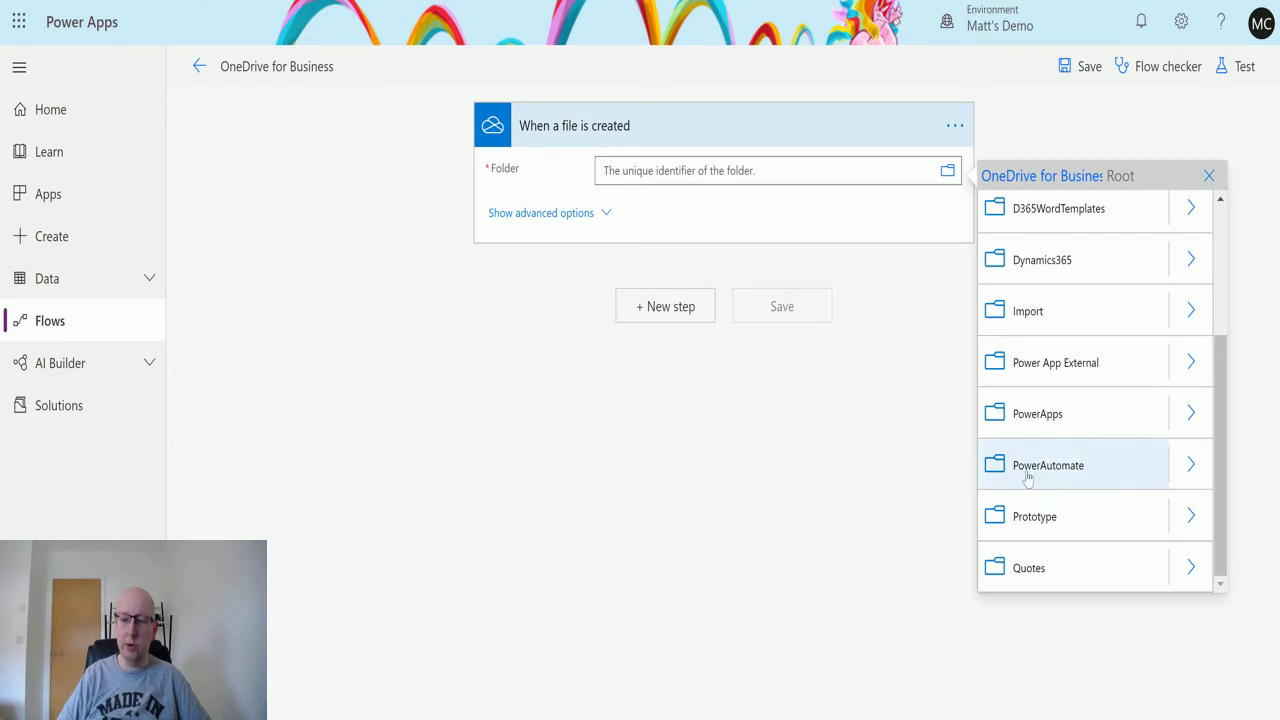
{"action": "left_click", "coordinate": [1094, 481]}
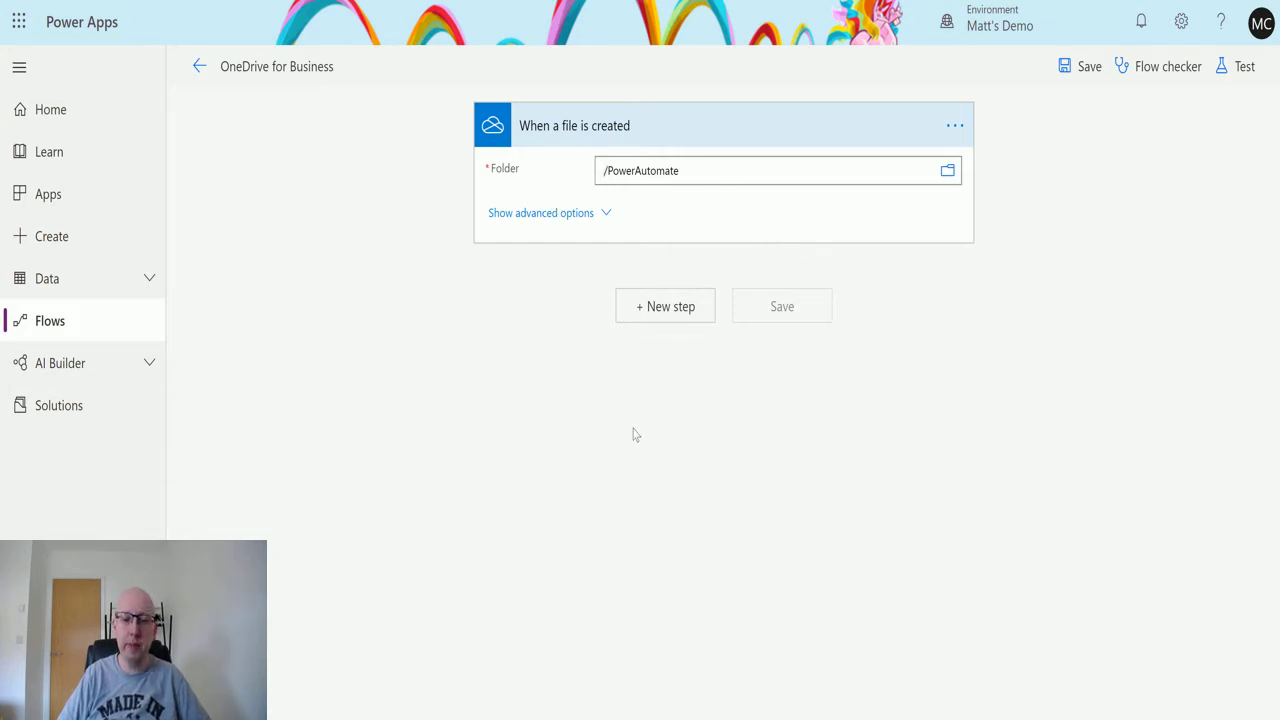
{"action": "left_click", "coordinate": [568, 216]}
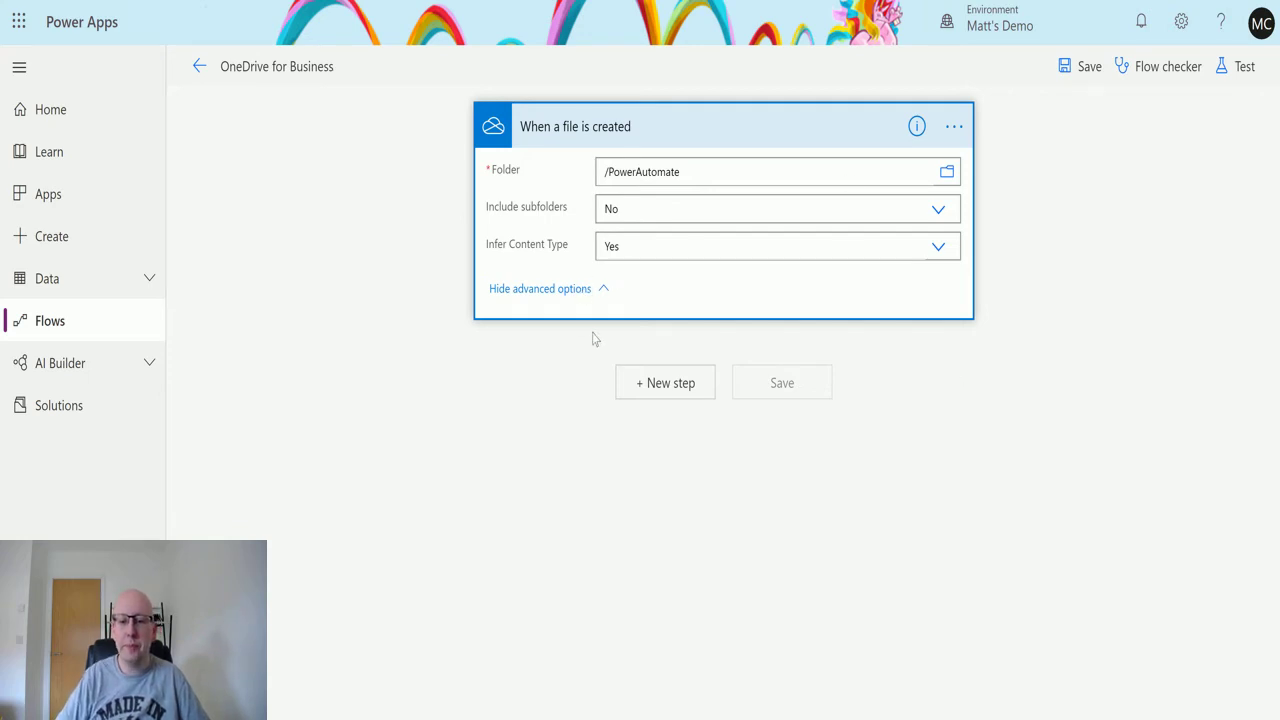
Step: Add a Compose action after the trigger with the dynamic value File path as its input
{"action": "left_click", "coordinate": [660, 390]}
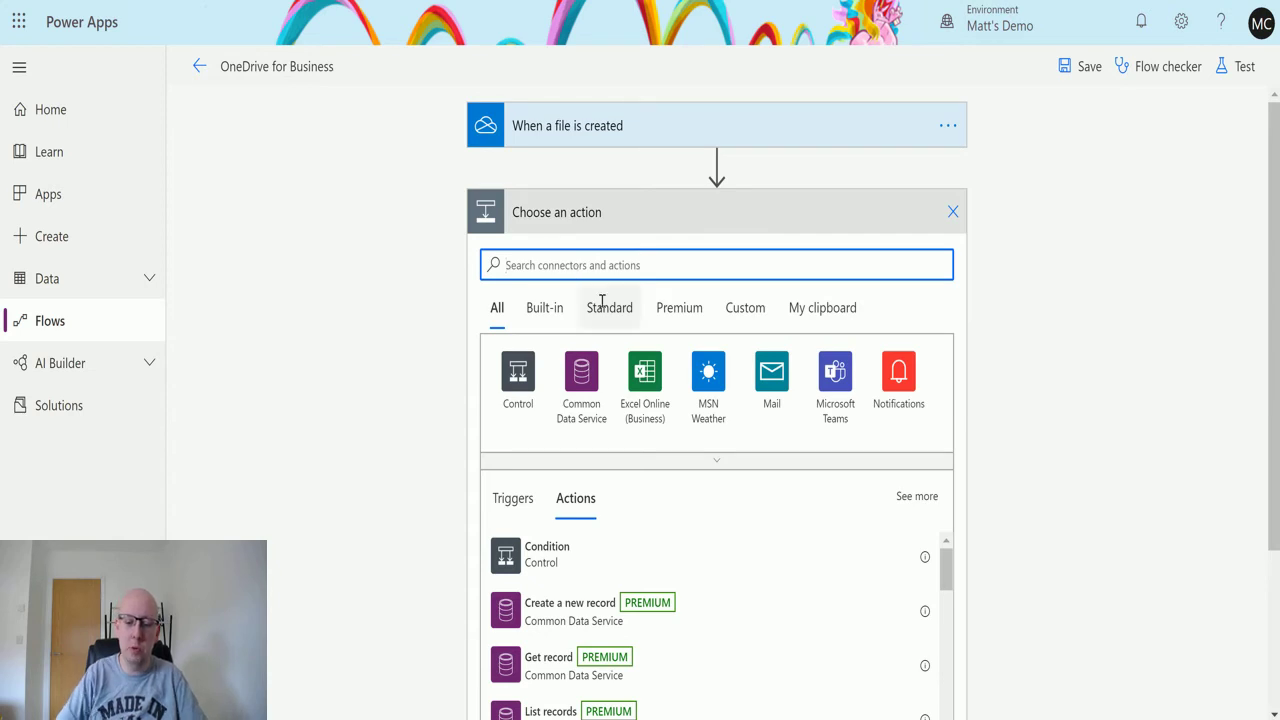
{"action": "type", "text": "compose"}
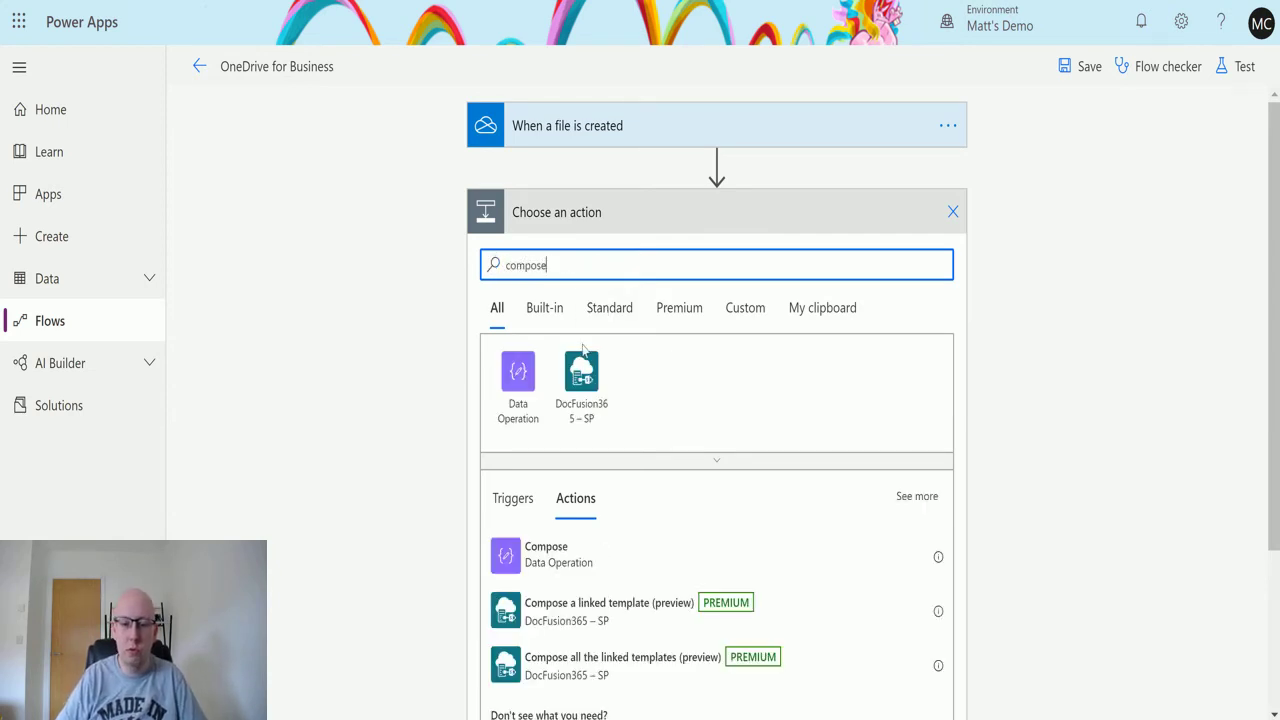
{"action": "left_click", "coordinate": [548, 558]}
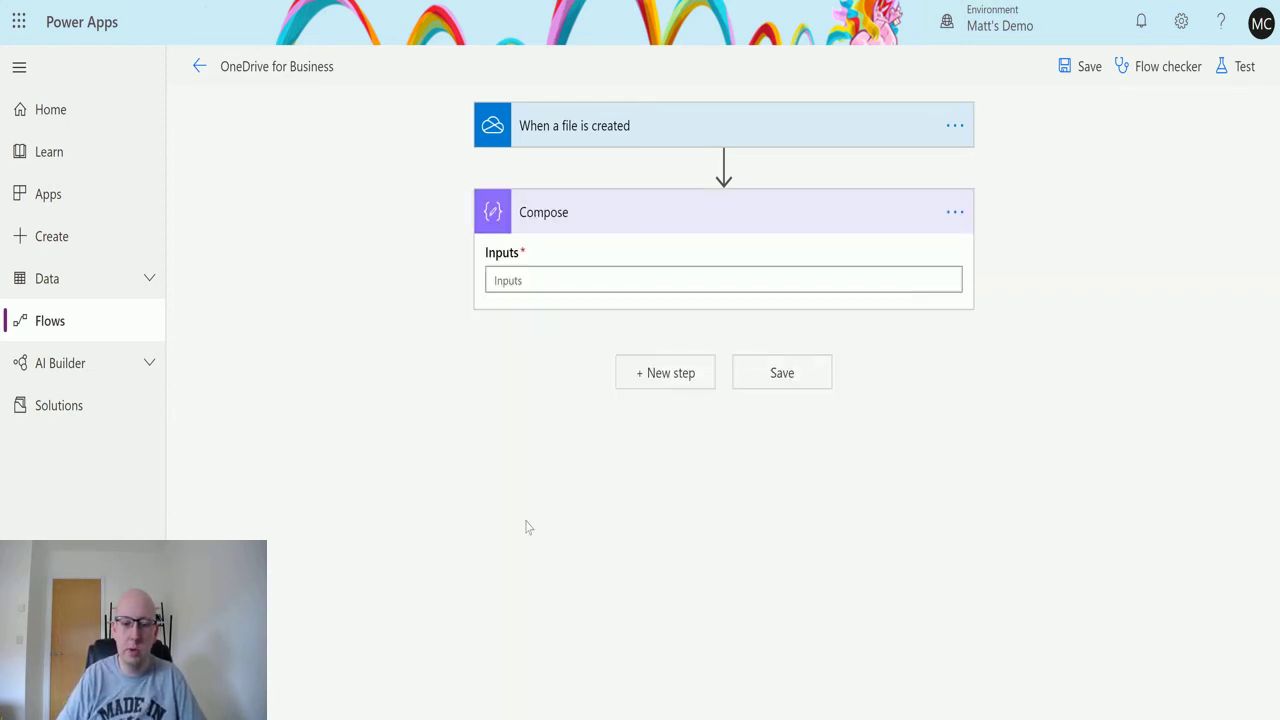
{"action": "left_click", "coordinate": [529, 283]}
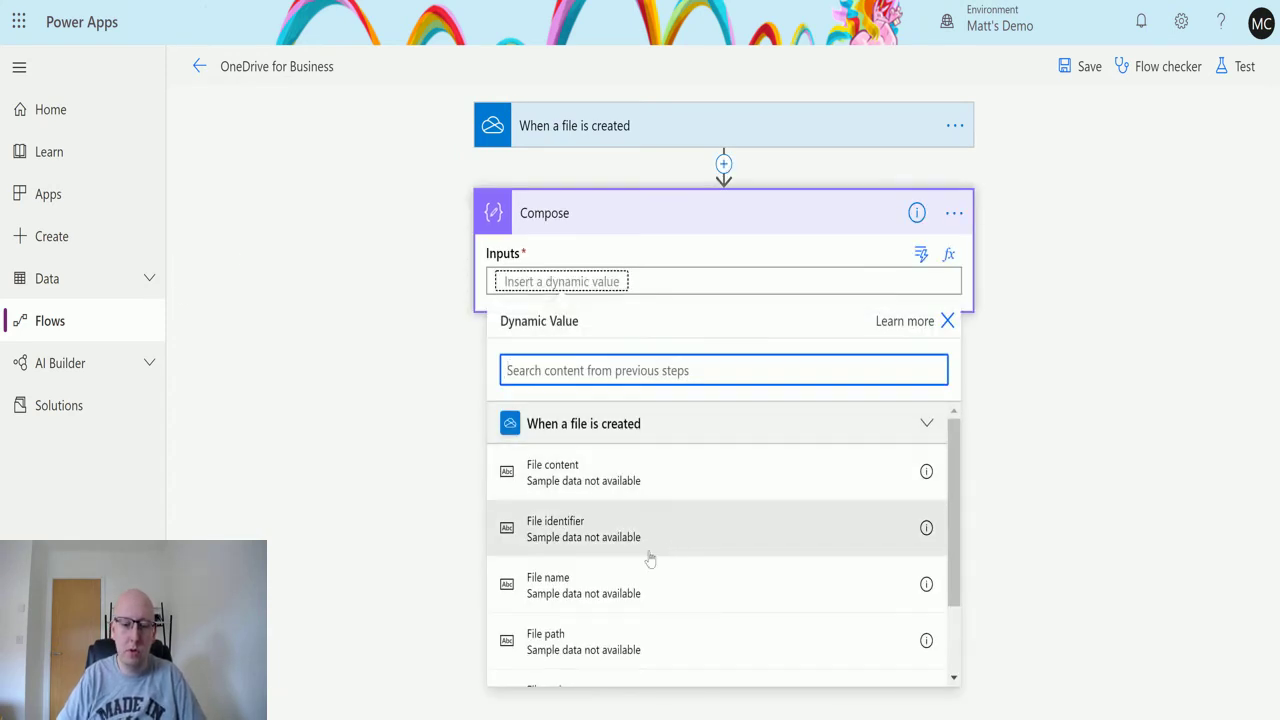
{"action": "scroll", "coordinate": [650, 560], "scroll_direction": "down", "scroll_amount": 1}
{"action": "left_click", "coordinate": [580, 553]}
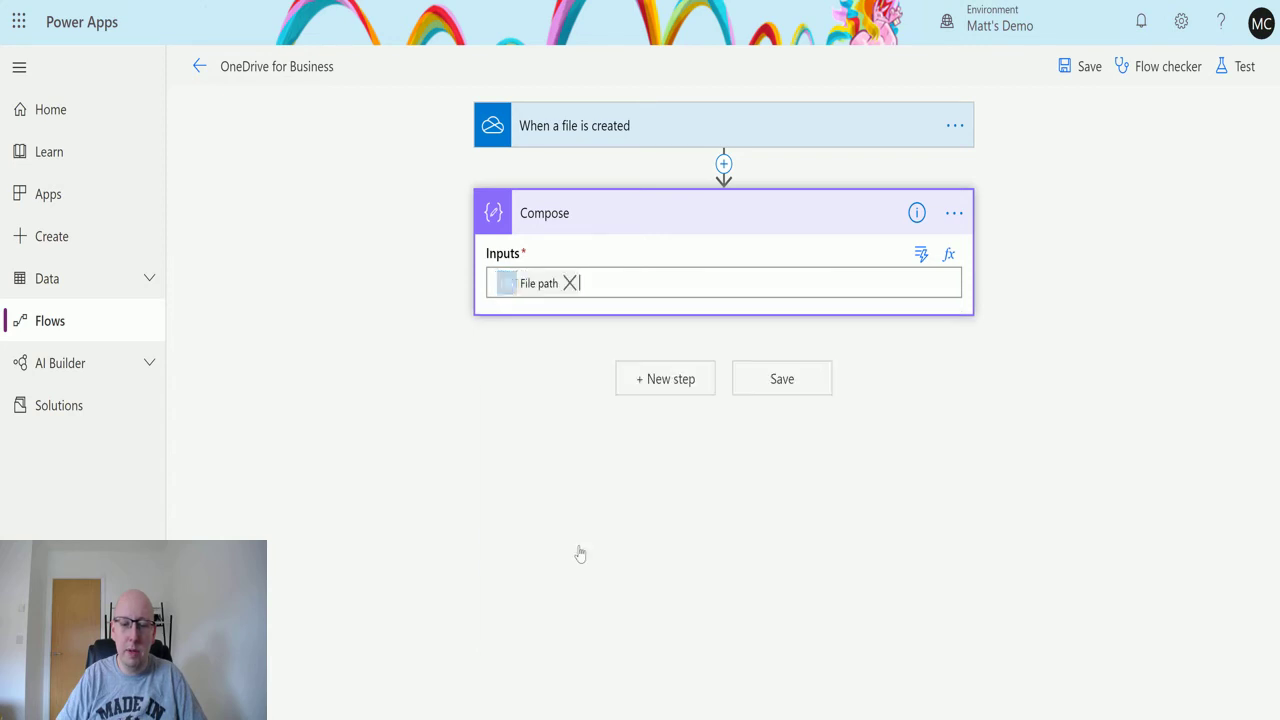
Step: Expand the trigger's settings, and set up a flow test with the option "I'll perform the trigger action"
{"action": "left_click", "coordinate": [624, 125]}
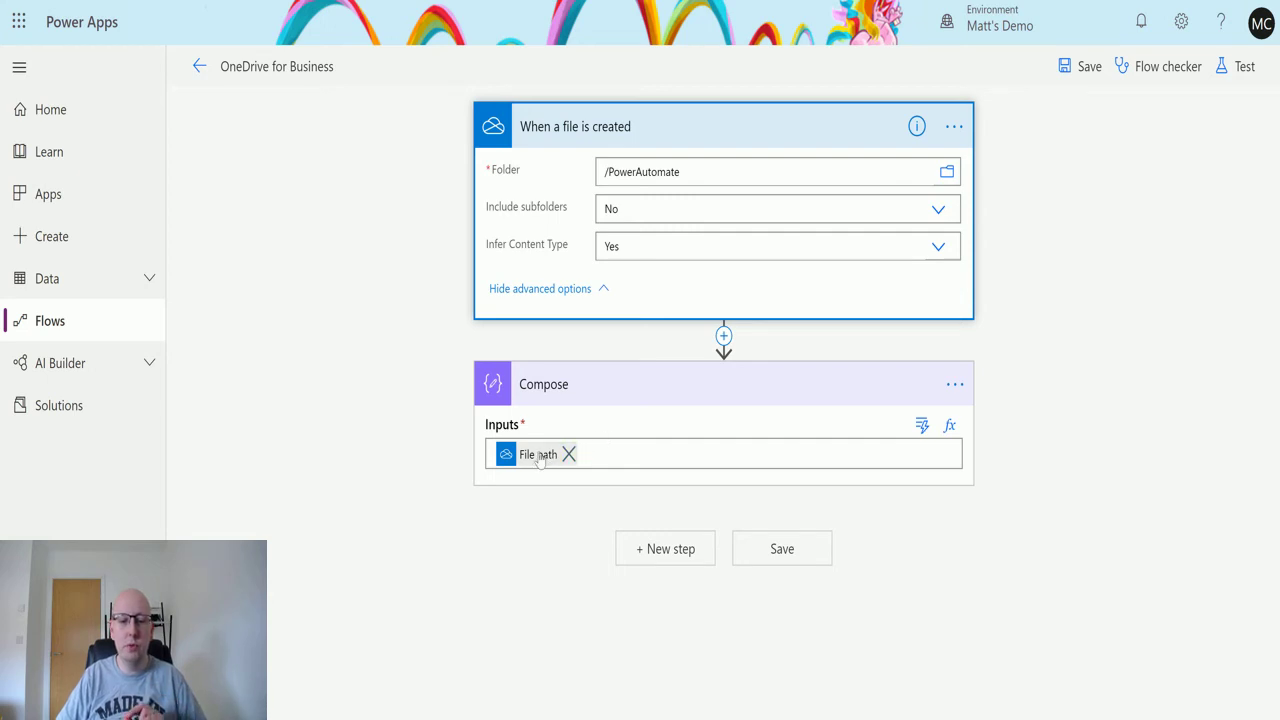
{"action": "mouse_move", "coordinate": [540, 458]}
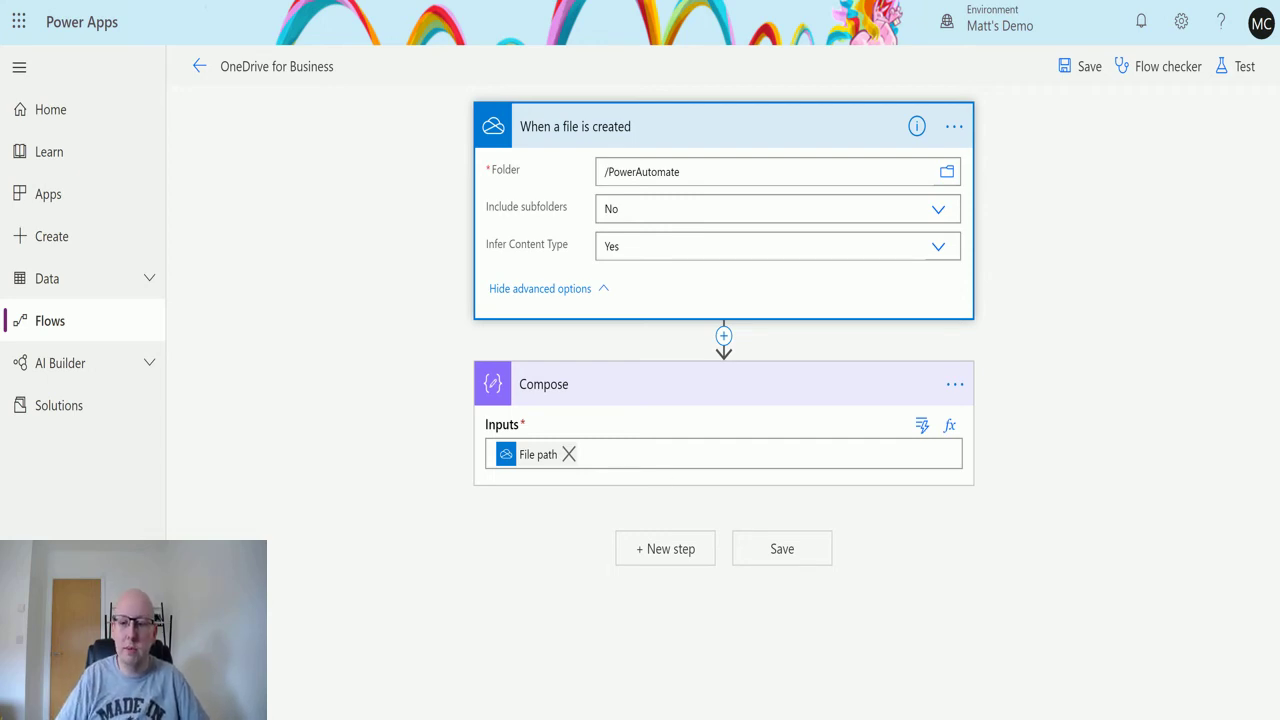
{"action": "left_click", "coordinate": [1240, 70]}
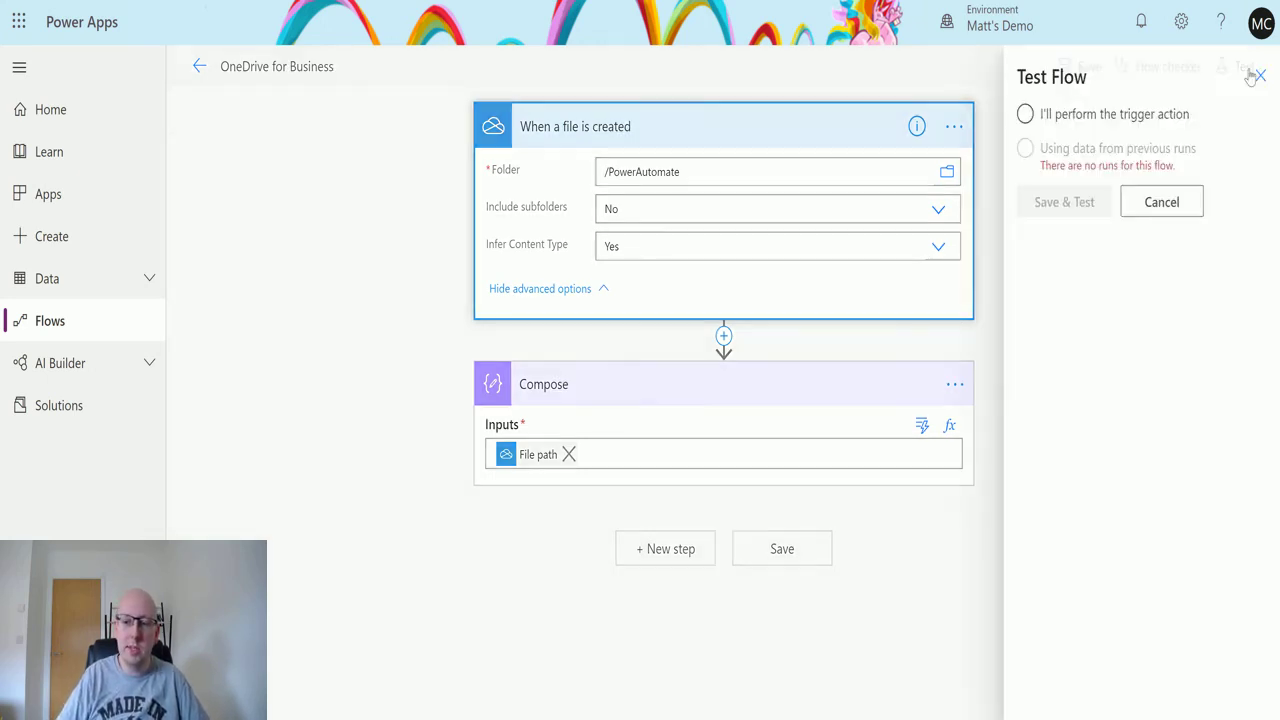
{"action": "left_click", "coordinate": [1022, 116]}
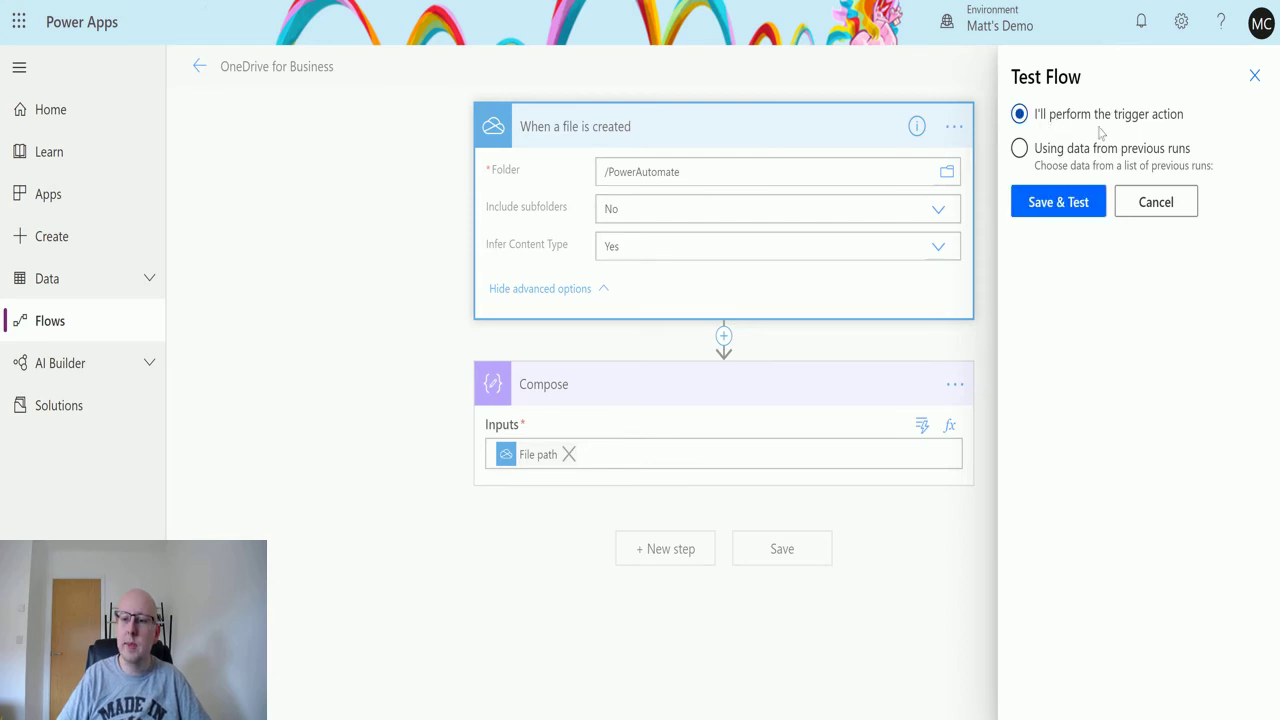
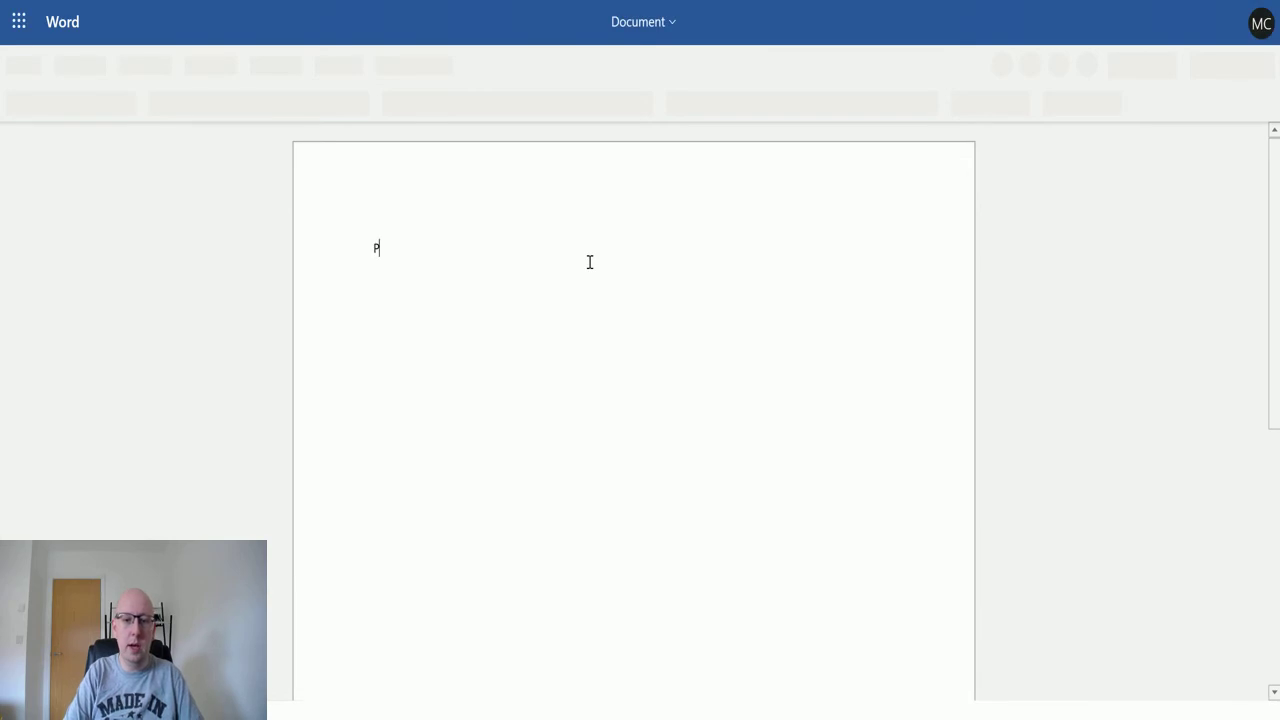
Step: Switch to a new Word document in the PowerAutomate folder and write "Power Automate test video document"
{"action": "type", "text": "ower Automate te"}
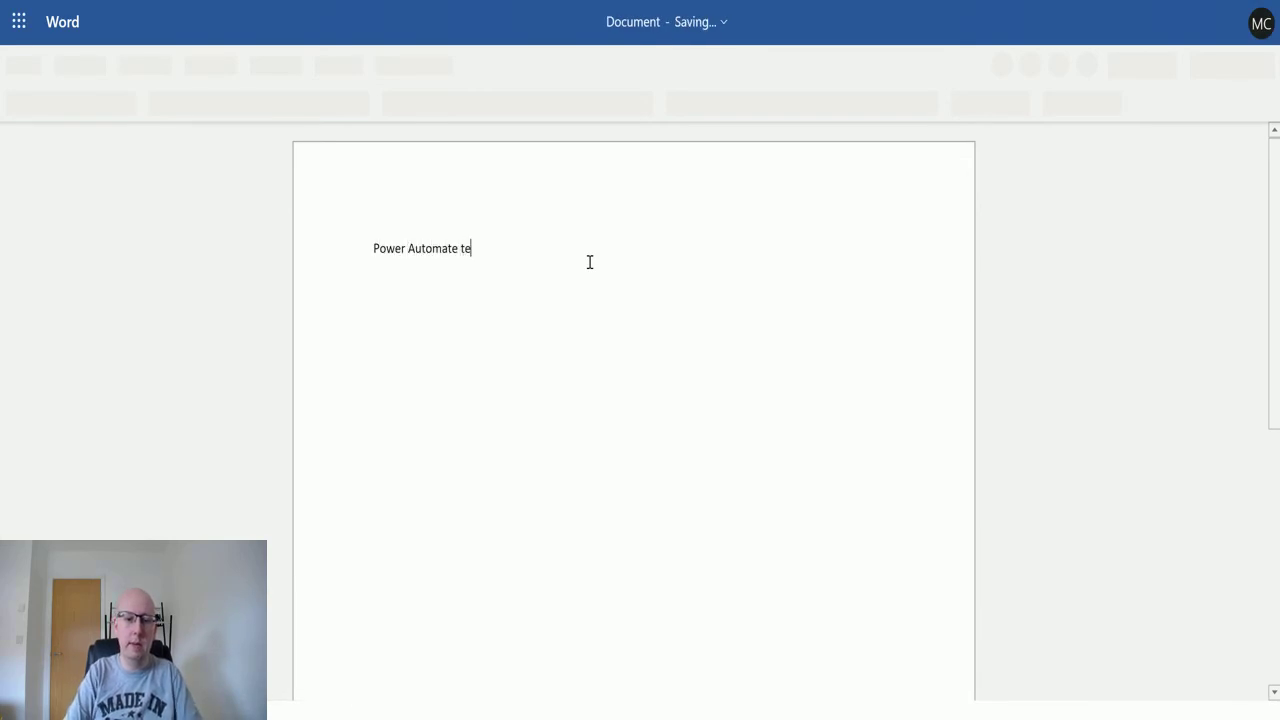
{"action": "type", "text": "st video "}
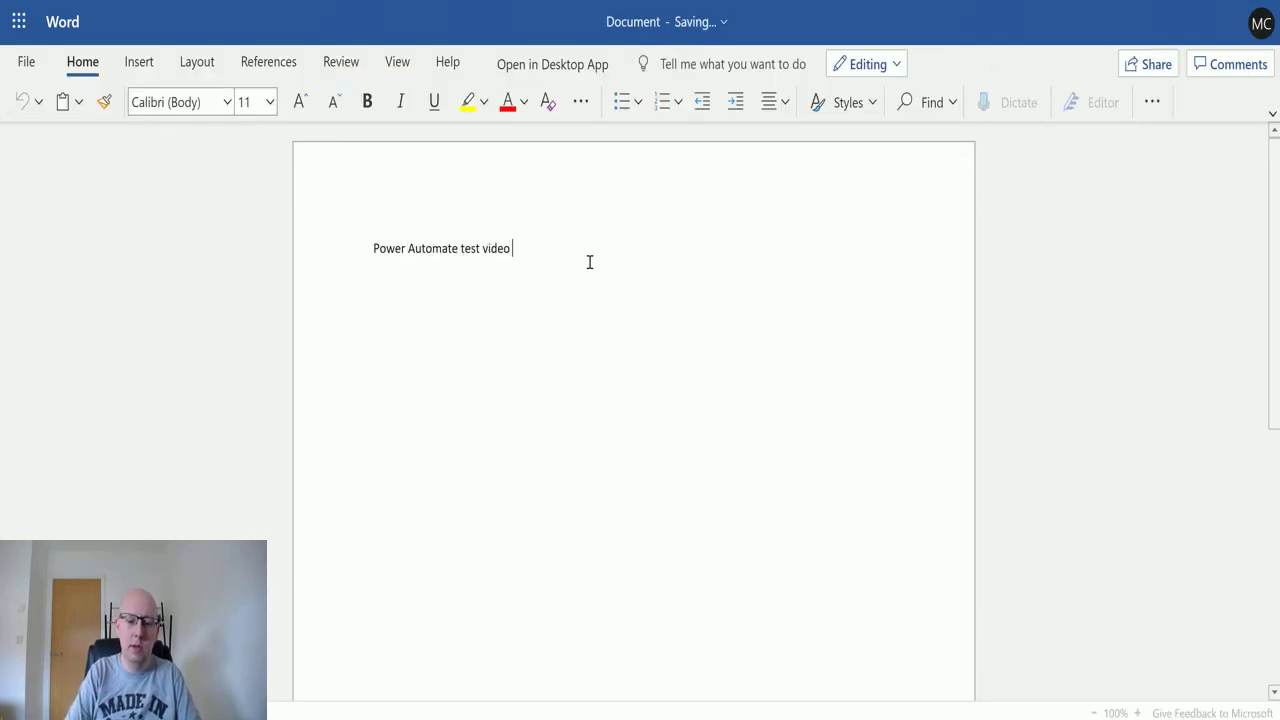
{"action": "type", "text": "document"}
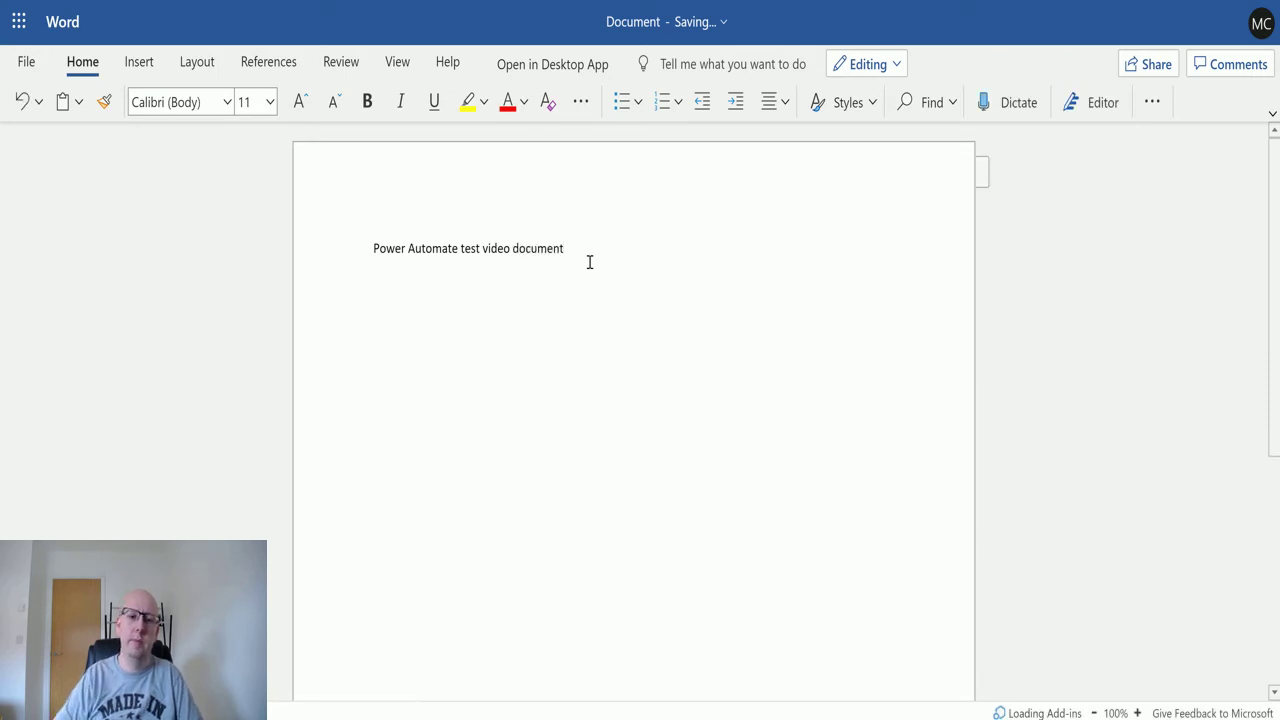
Step: Rename the Word document as PATVD
{"action": "left_click", "coordinate": [678, 22]}
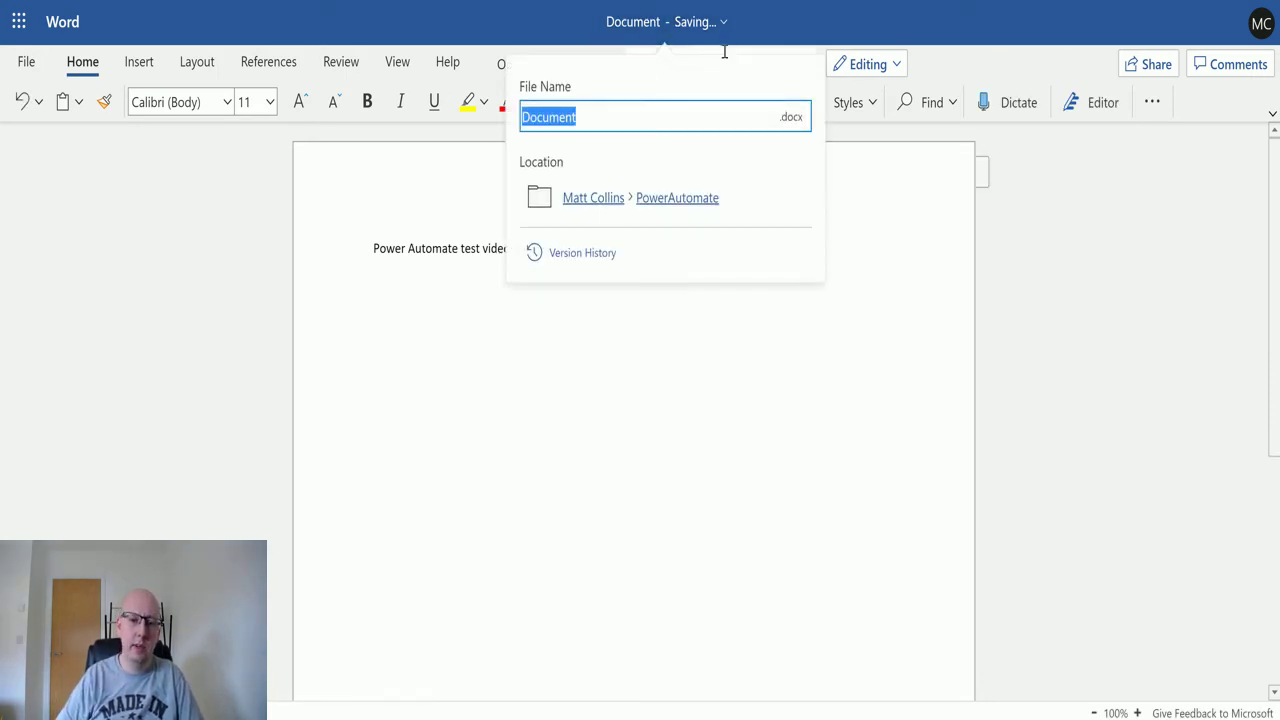
{"action": "type", "text": "PAT"}
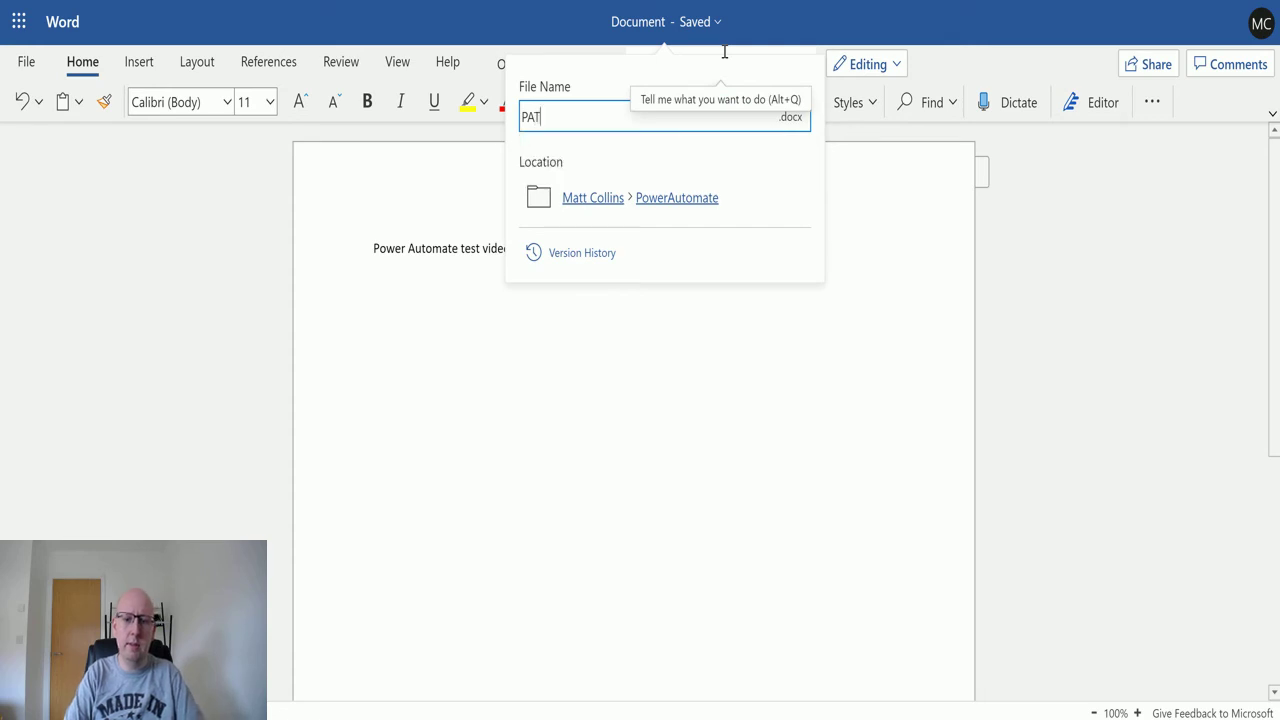
{"action": "type", "text": "V"}
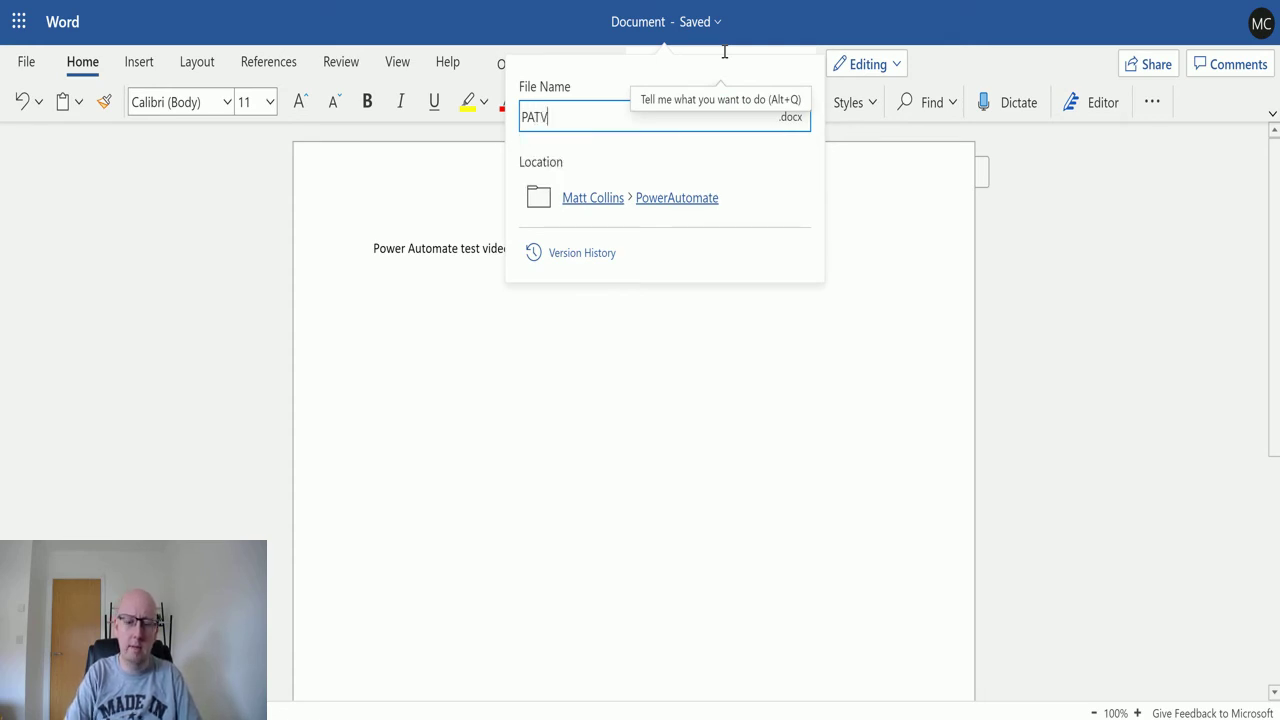
{"action": "type", "text": "D"}
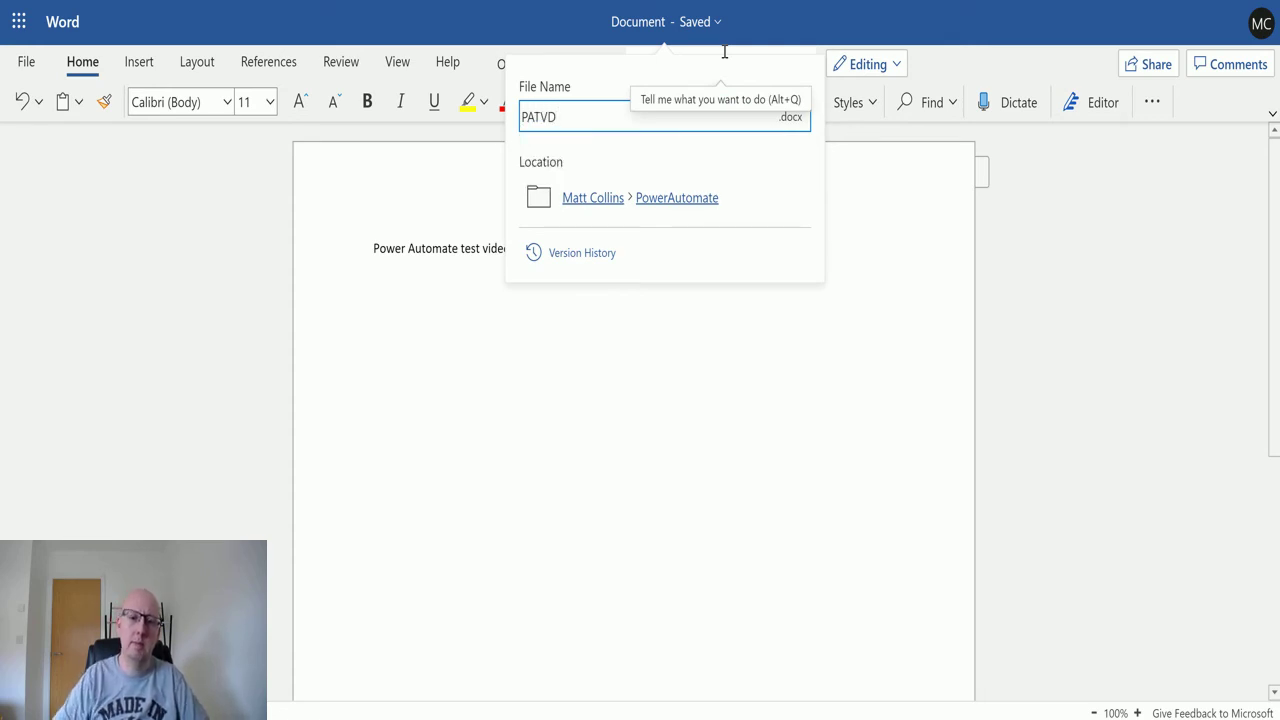
{"action": "left_click", "coordinate": [892, 320]}
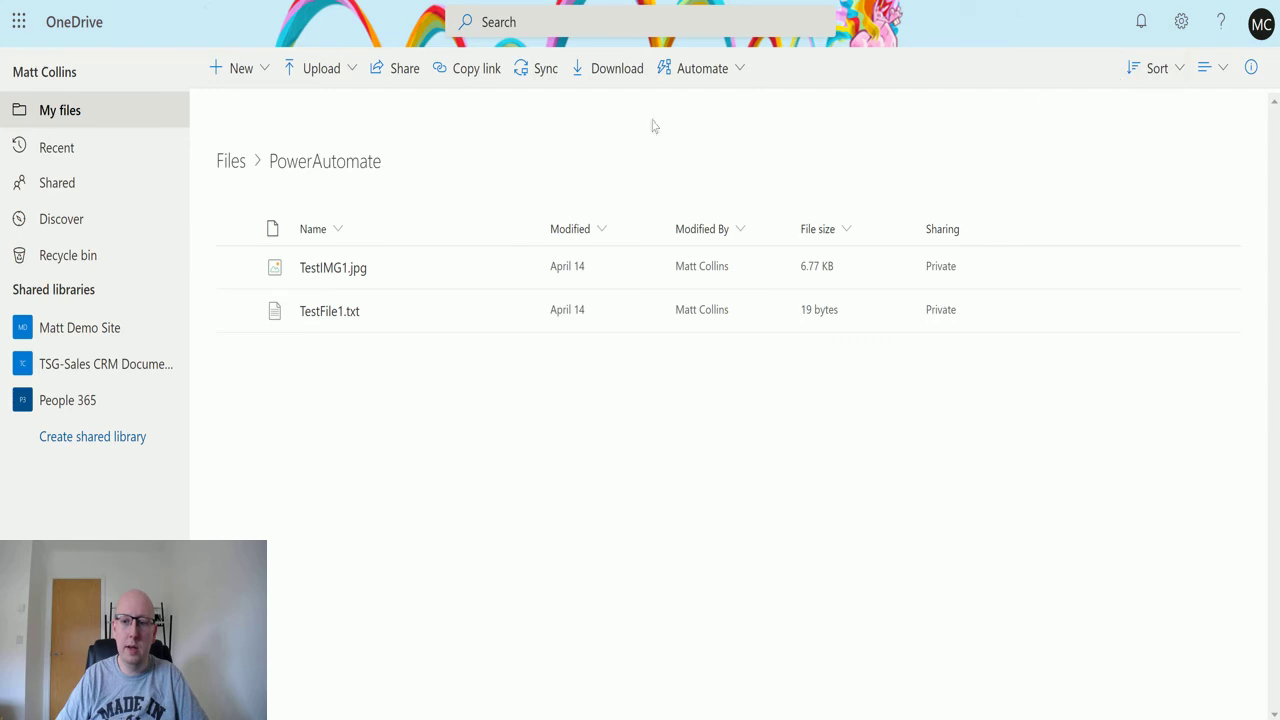
Step: Switch to OneDrive and refresh the PowerAutomate folder to check for the new document
{"action": "key", "text": "F5"}
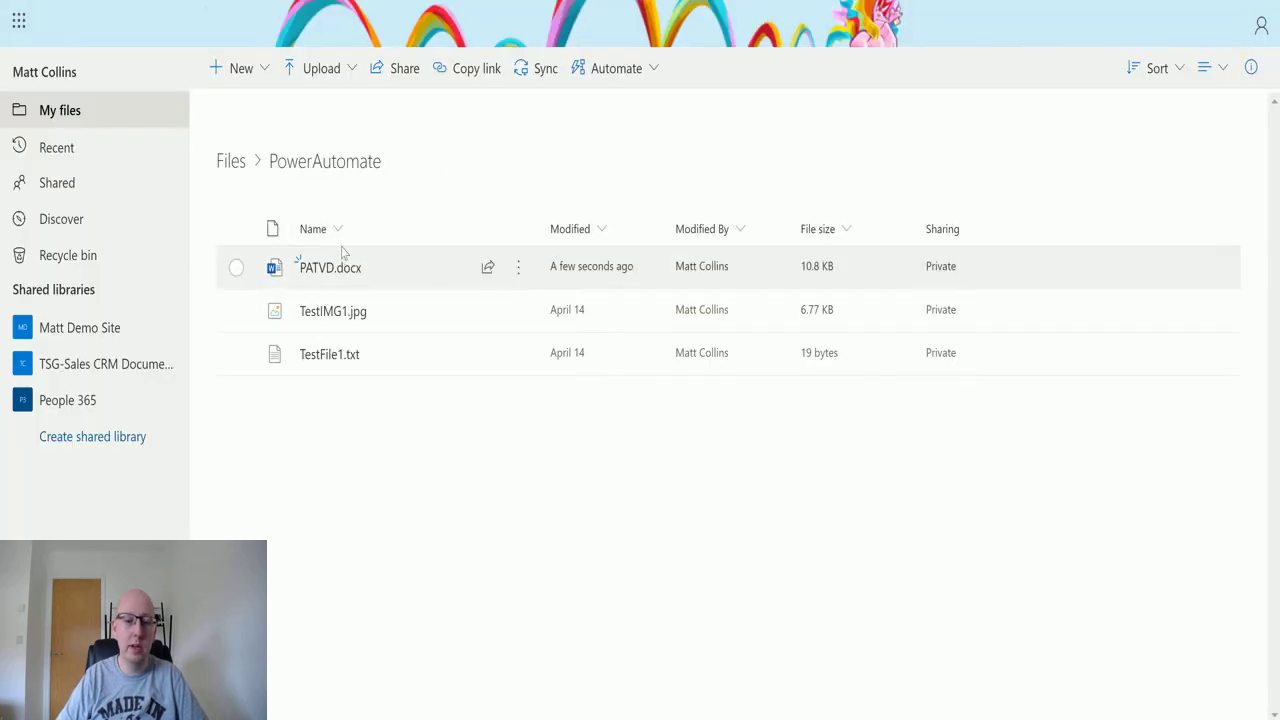
{"action": "mouse_move", "coordinate": [345, 272]}
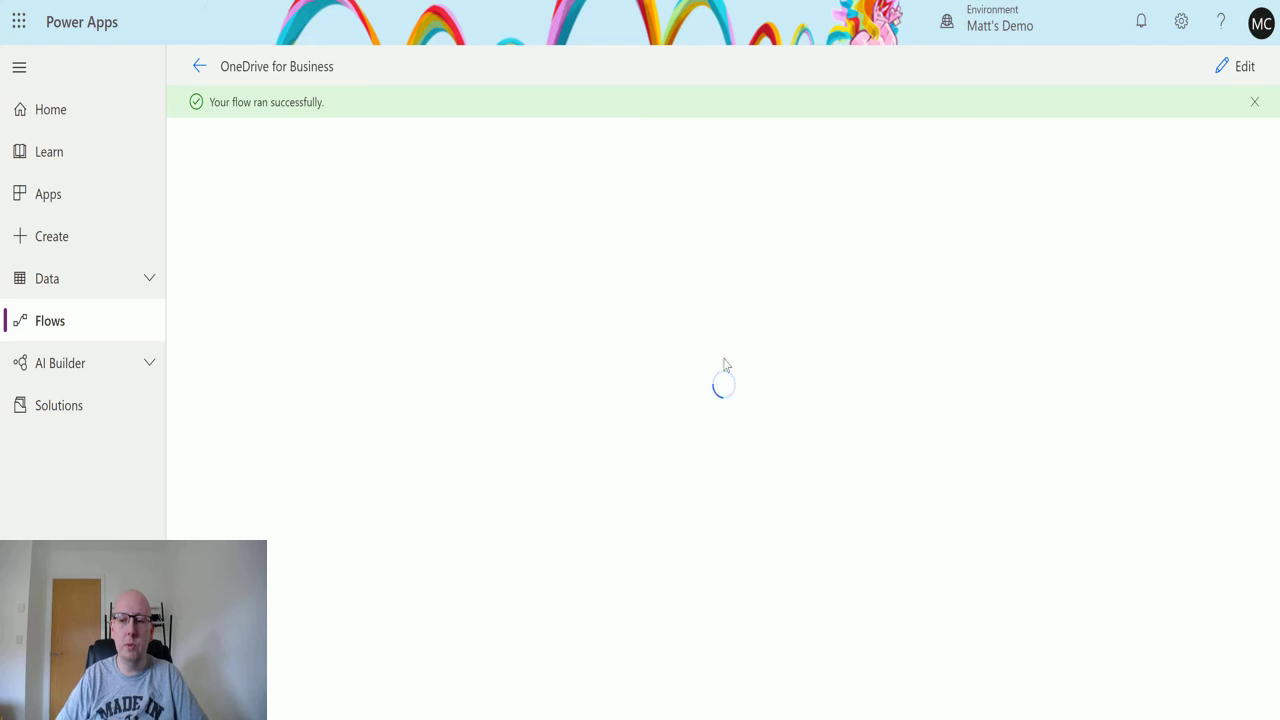
Step: Switch to Power Apps, open the latest run of the OneDrive for Business flow, and examine the trigger's inputs and outputs
{"action": "left_click", "coordinate": [199, 66]}
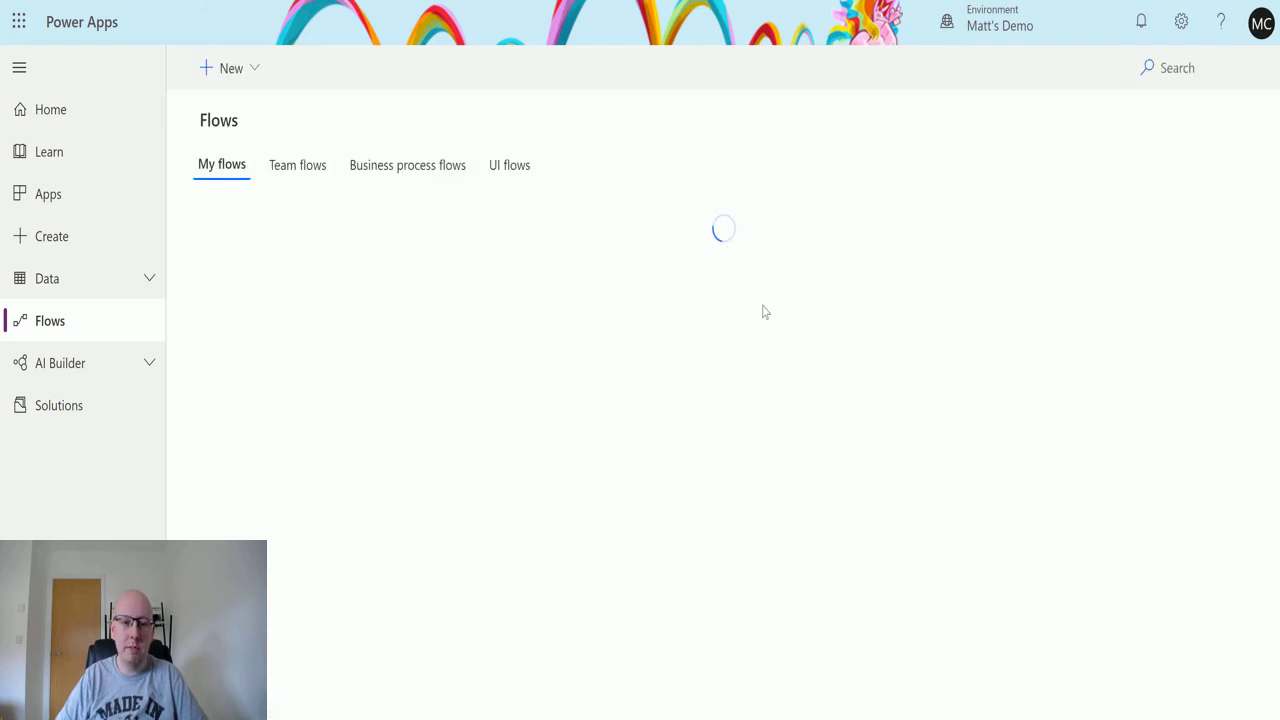
{"action": "left_click", "coordinate": [360, 312]}
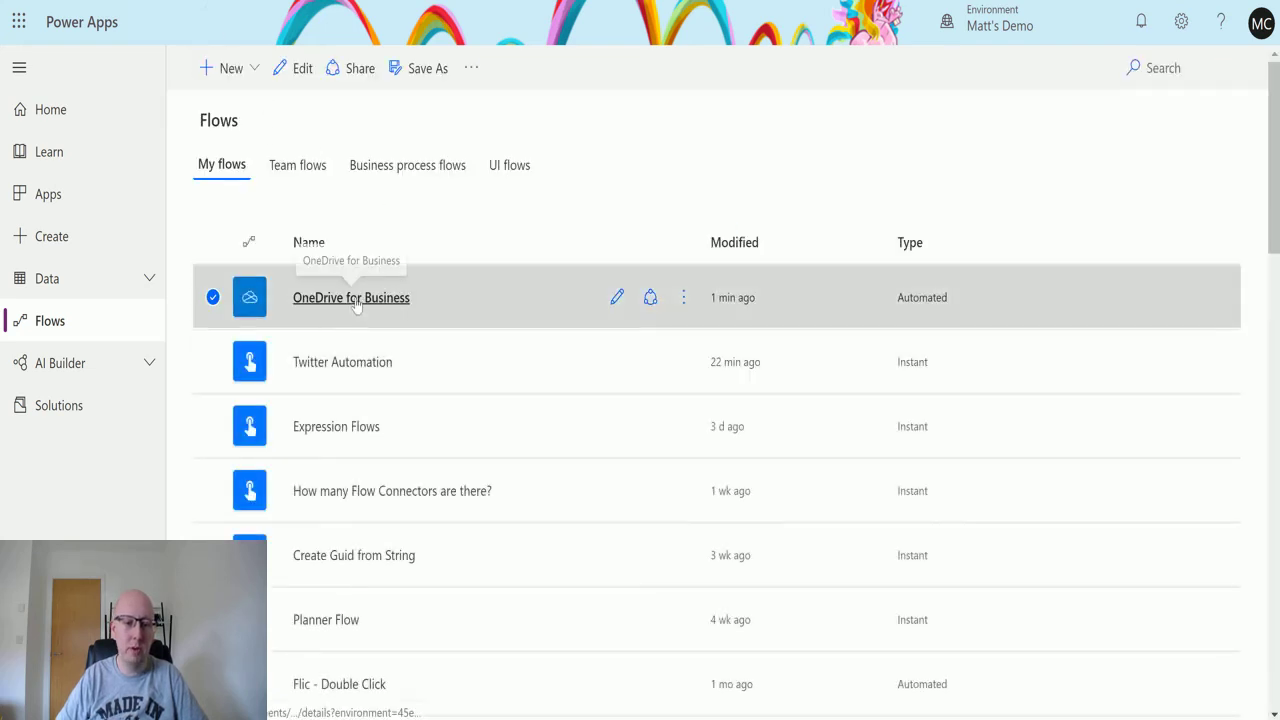
{"action": "left_click", "coordinate": [358, 302]}
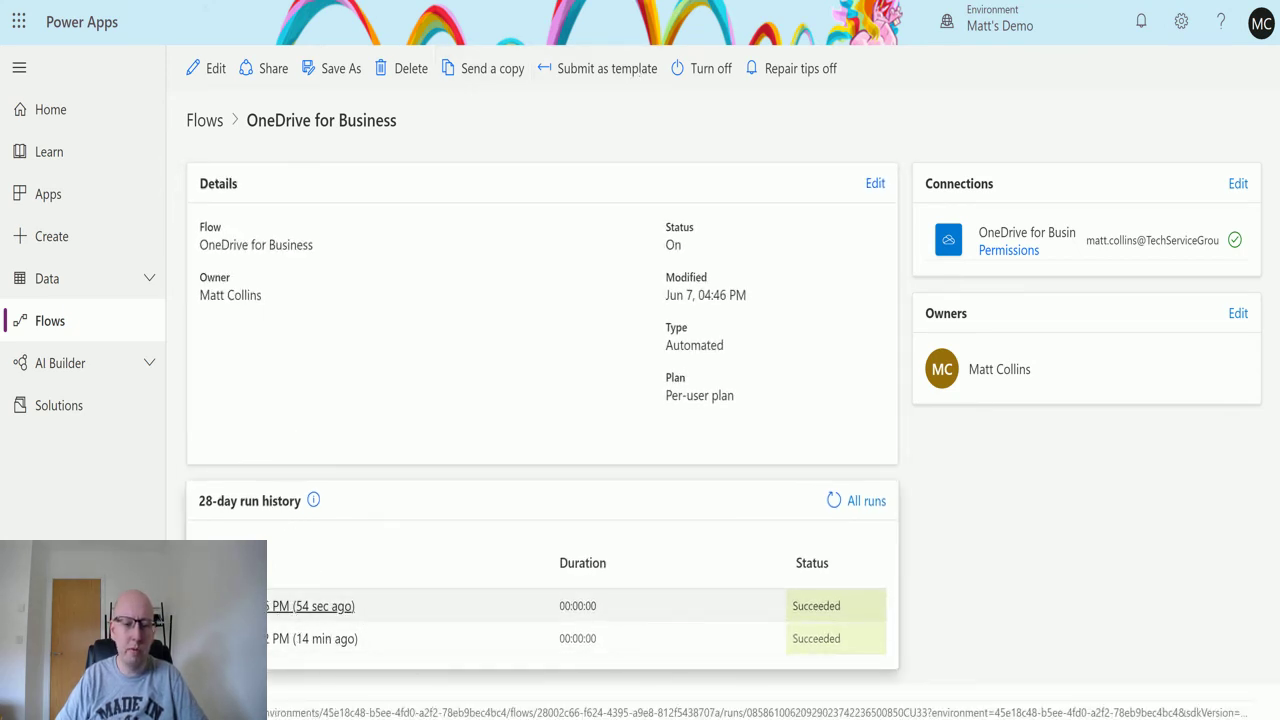
{"action": "left_click", "coordinate": [297, 607]}
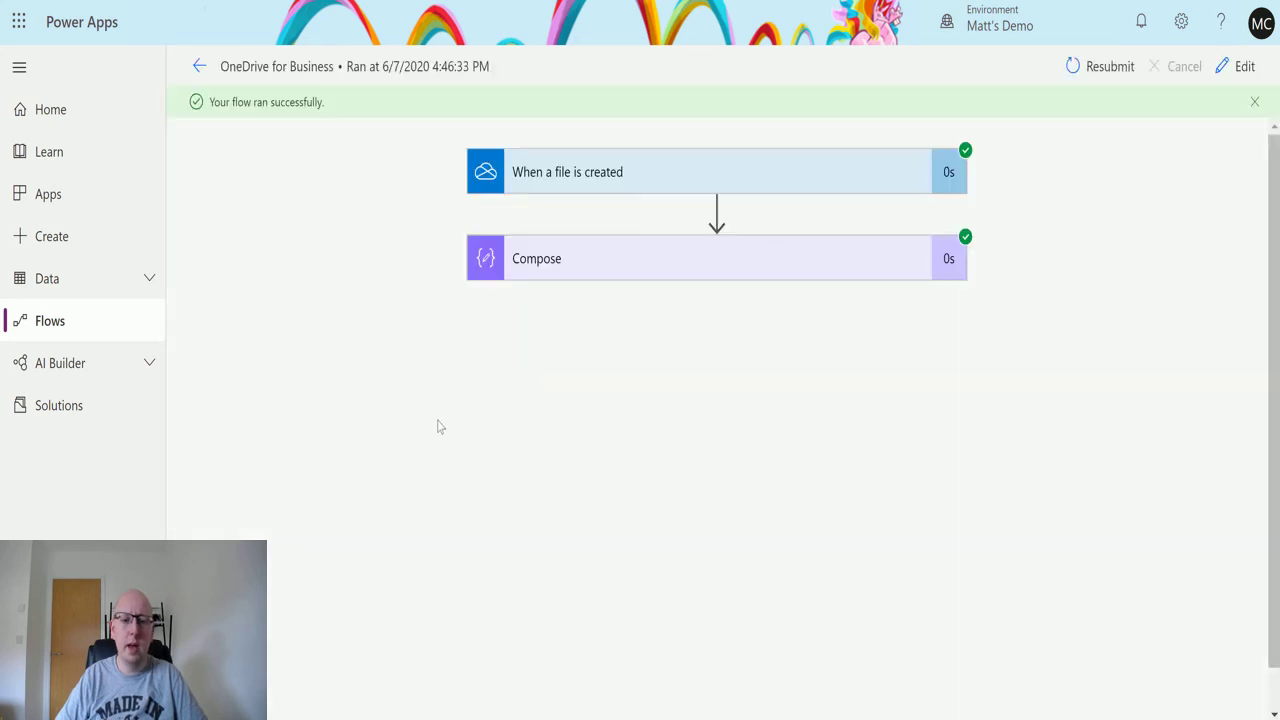
{"action": "left_click", "coordinate": [700, 176]}
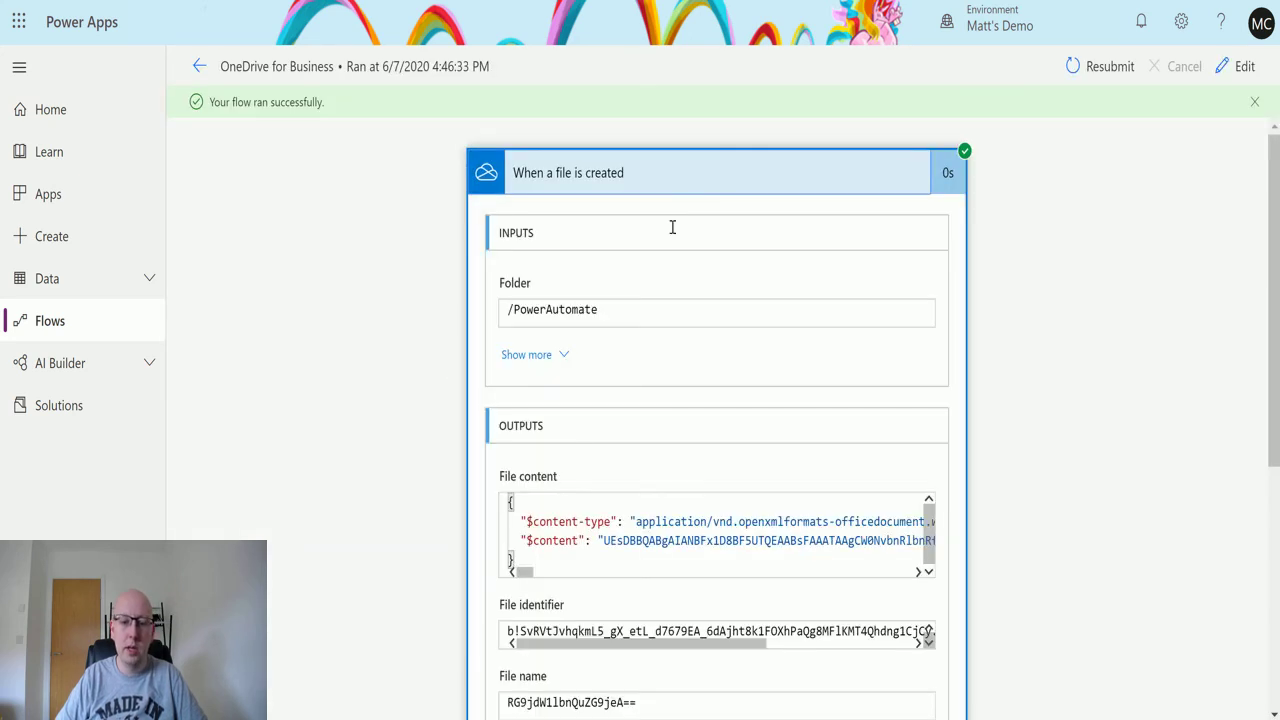
Step: Review the trigger's folder input and its outputs from file content to content type, checking the full length of the file path
{"action": "scroll", "coordinate": [846, 231], "scroll_direction": "down", "scroll_amount": 1}
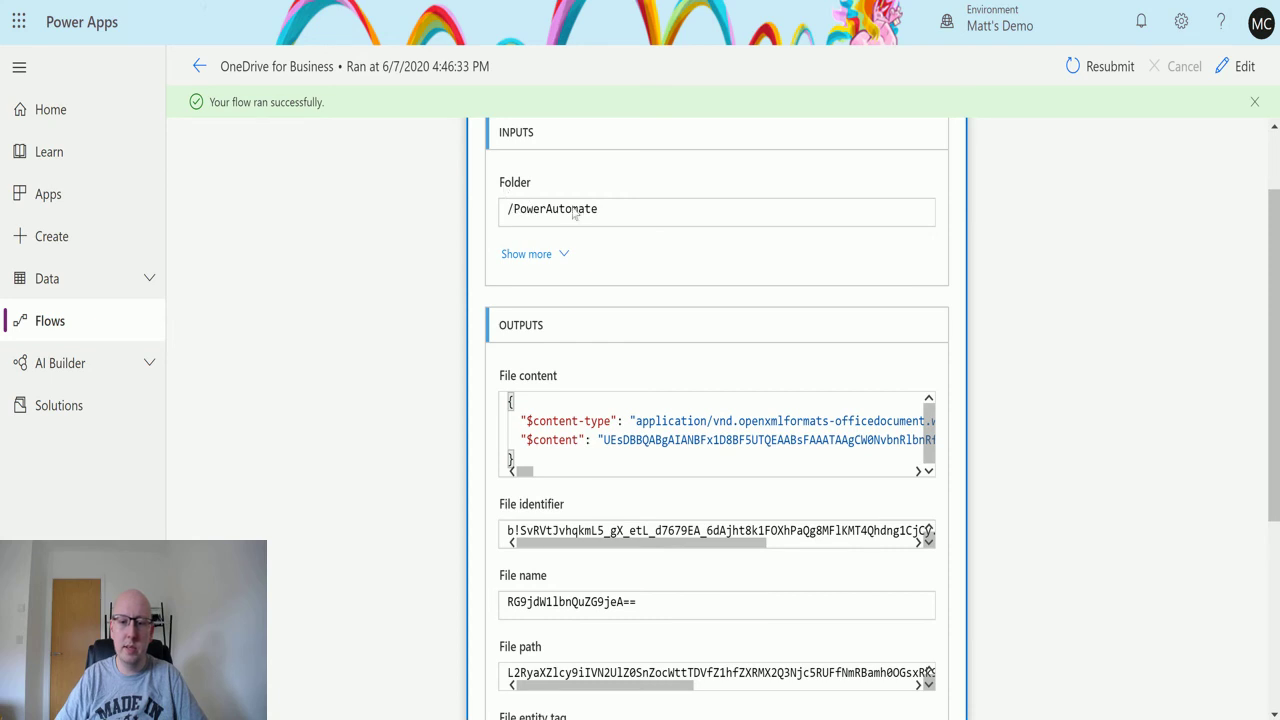
{"action": "scroll", "coordinate": [680, 320], "scroll_direction": "down", "scroll_amount": 1}
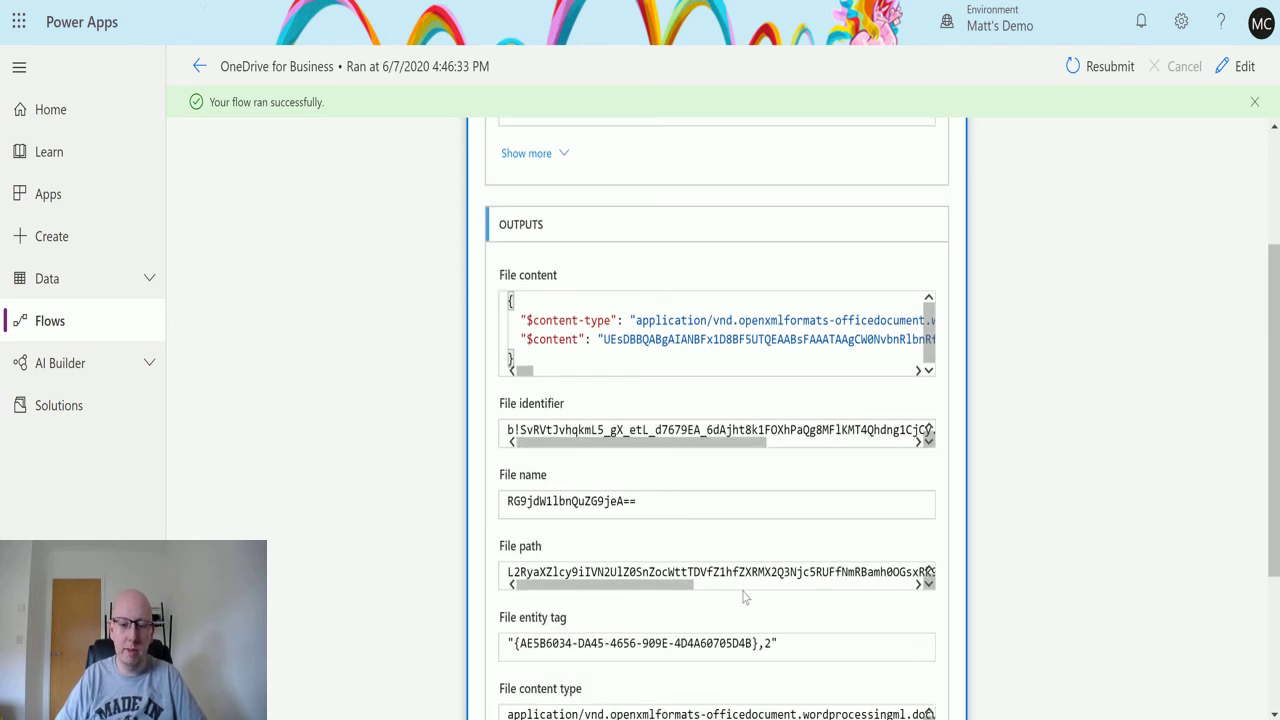
{"action": "scroll", "coordinate": [868, 560], "scroll_direction": "down", "scroll_amount": 2}
{"action": "scroll", "coordinate": [648, 380], "scroll_direction": "right", "scroll_amount": 2}
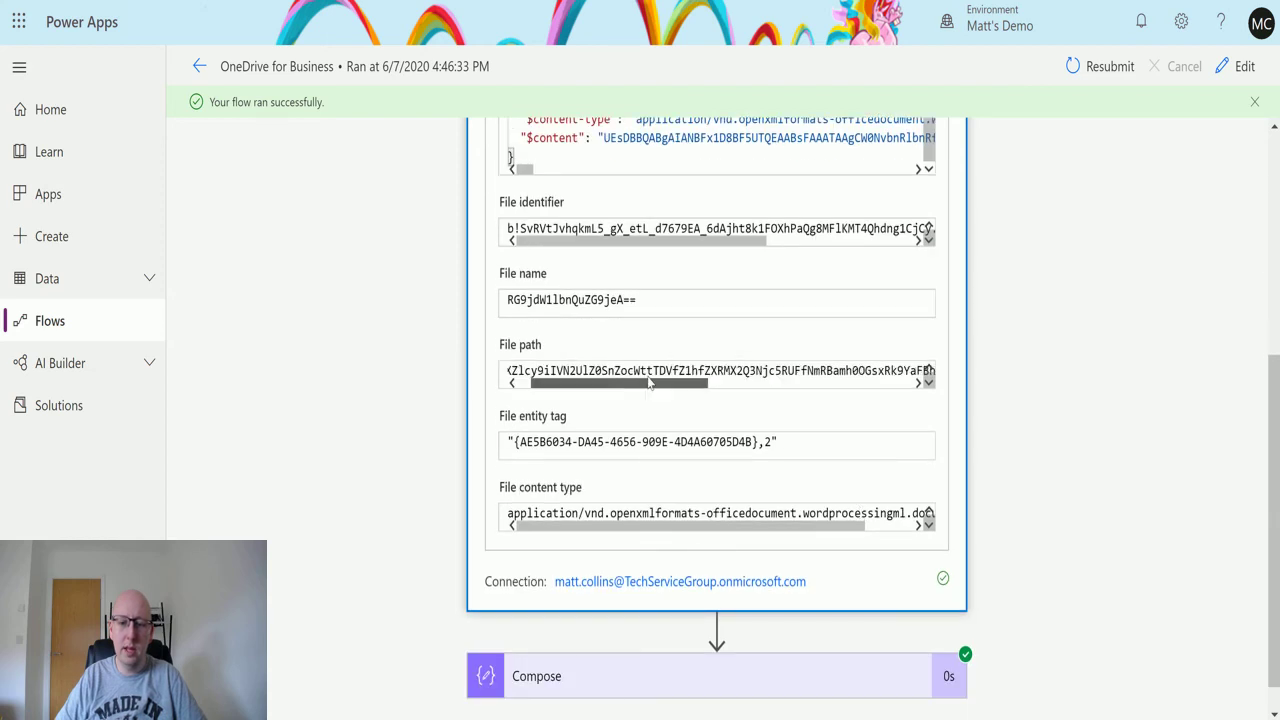
{"action": "scroll", "coordinate": [640, 380], "scroll_direction": "left", "scroll_amount": 2}
{"action": "scroll", "coordinate": [874, 193], "scroll_direction": "down", "scroll_amount": 1}
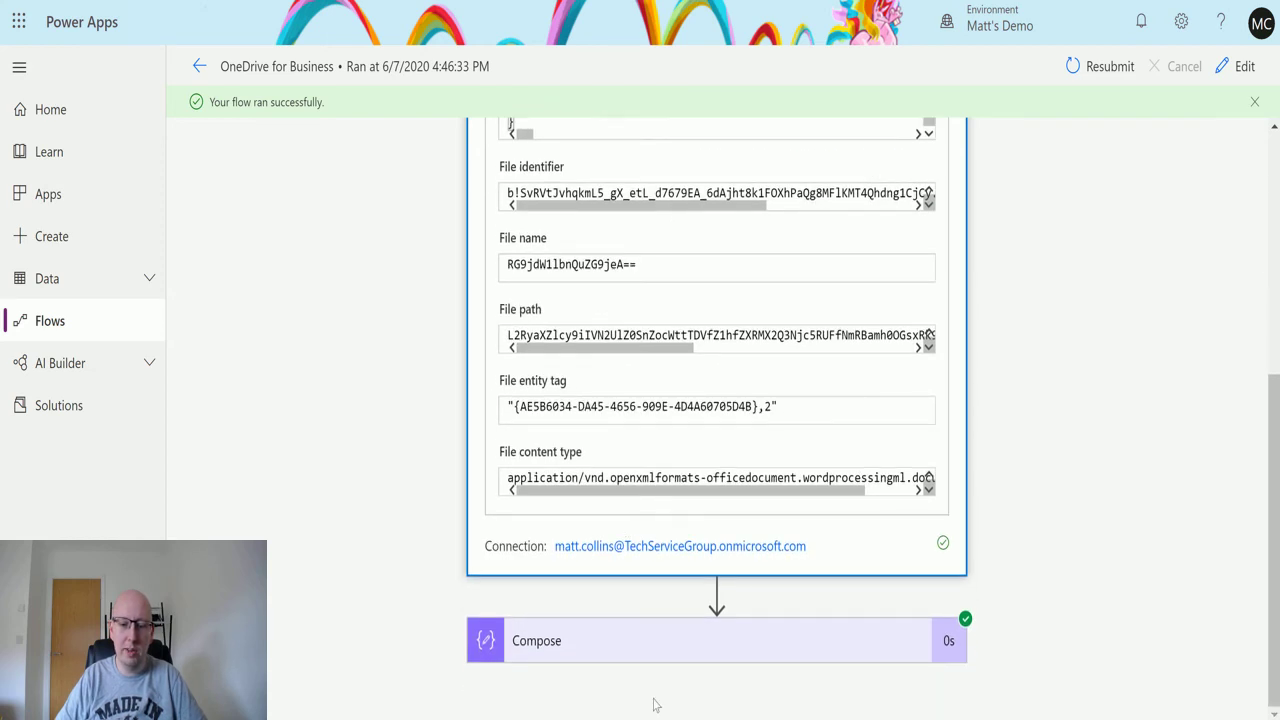
Step: Expand the Compose action in the run and examine its inputs and outputs against the trigger's file path
{"action": "left_click", "coordinate": [669, 655]}
{"action": "scroll", "coordinate": [1060, 410], "scroll_direction": "down", "scroll_amount": 3}
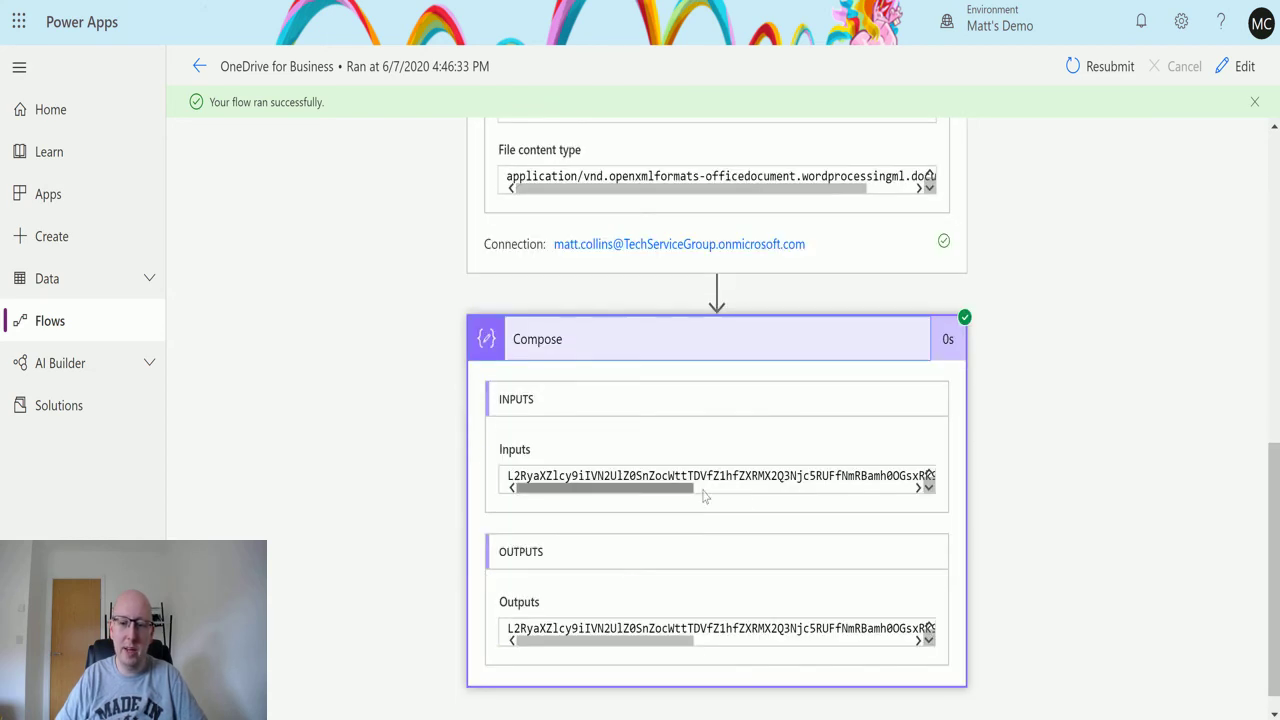
{"action": "scroll", "coordinate": [720, 515], "scroll_direction": "up", "scroll_amount": 3}
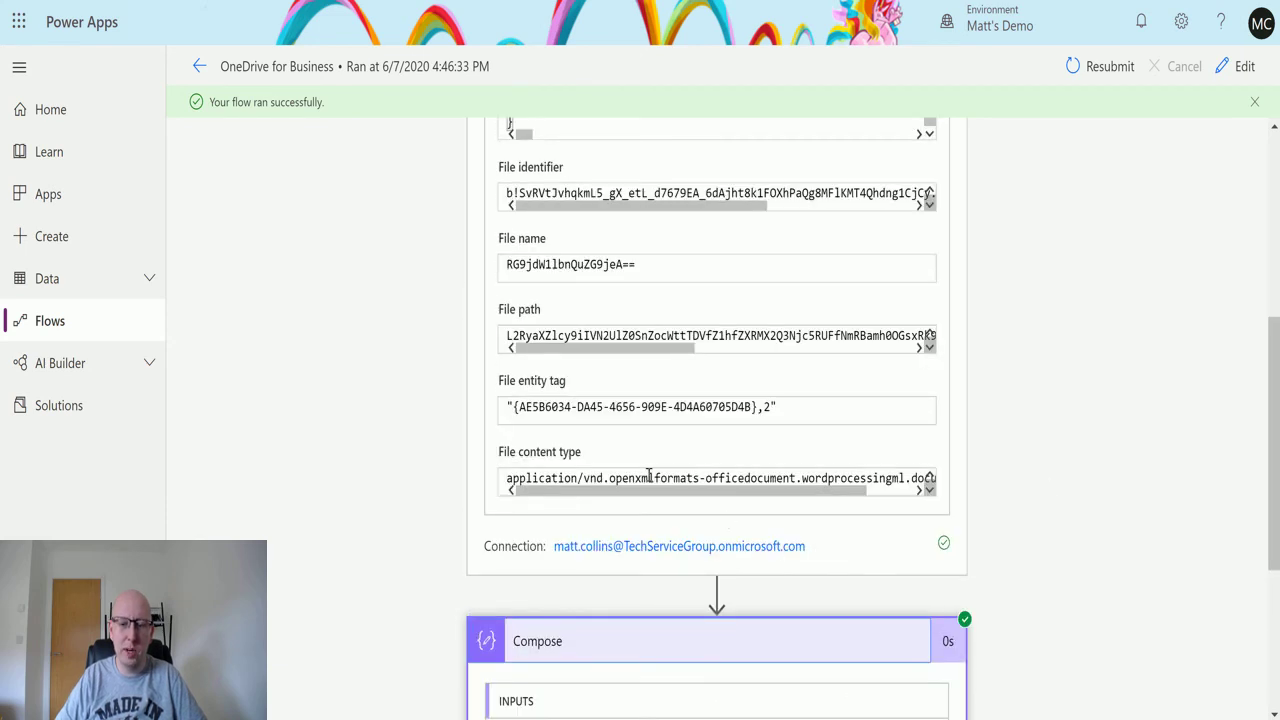
{"action": "left_click_drag", "start_coordinate": [668, 500], "coordinate": [512, 507]}
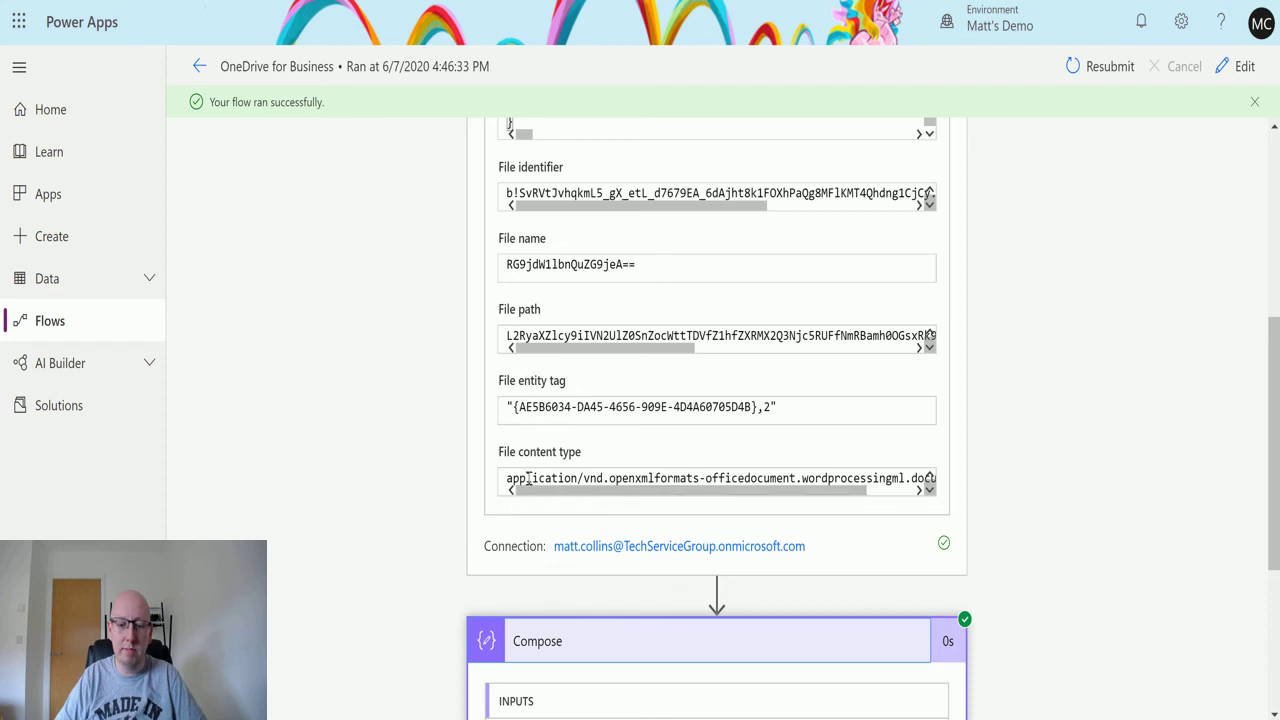
Step: Recheck the trigger's file name and file path outputs alongside the Compose result, ending back at the trigger's folder input
{"action": "scroll", "coordinate": [700, 410], "scroll_direction": "up", "scroll_amount": 2}
{"action": "scroll", "coordinate": [768, 565], "scroll_direction": "up", "scroll_amount": 2}
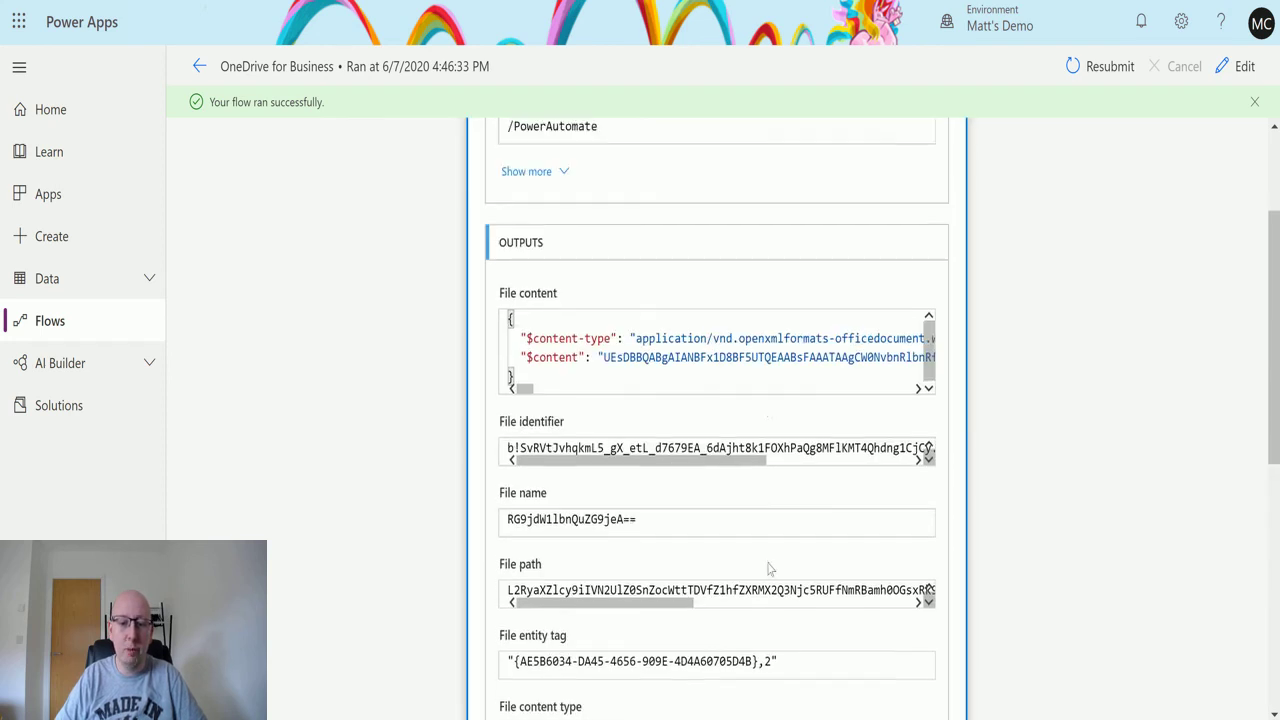
{"action": "scroll", "coordinate": [780, 510], "scroll_direction": "down", "scroll_amount": 2}
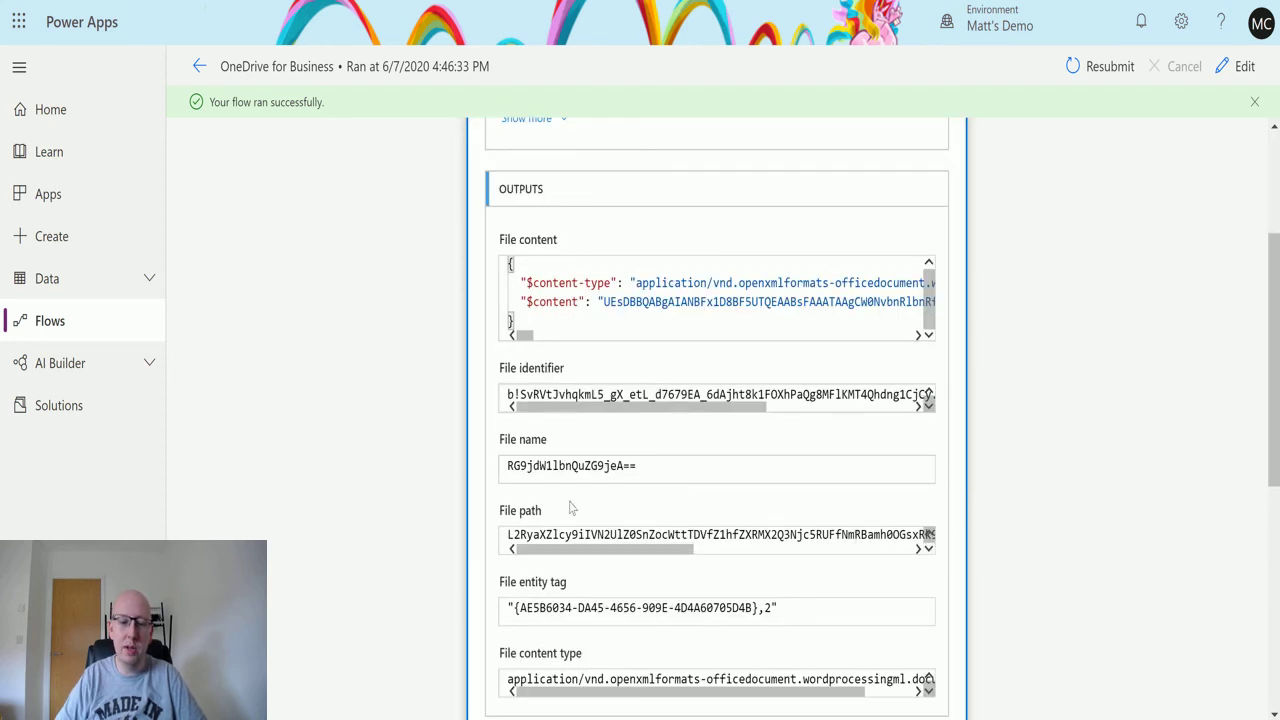
{"action": "scroll", "coordinate": [985, 503], "scroll_direction": "down", "scroll_amount": 5}
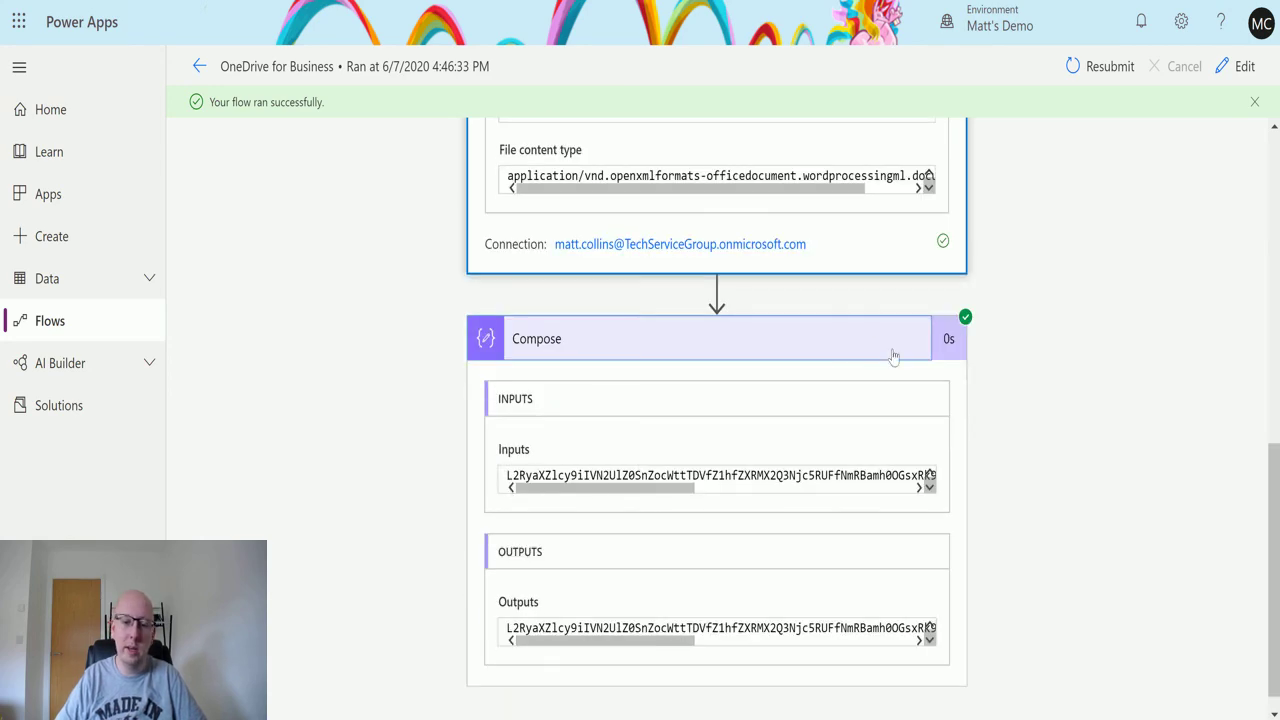
{"action": "scroll", "coordinate": [891, 357], "scroll_direction": "up", "scroll_amount": 7}
{"action": "scroll", "coordinate": [965, 383], "scroll_direction": "up", "scroll_amount": 1}
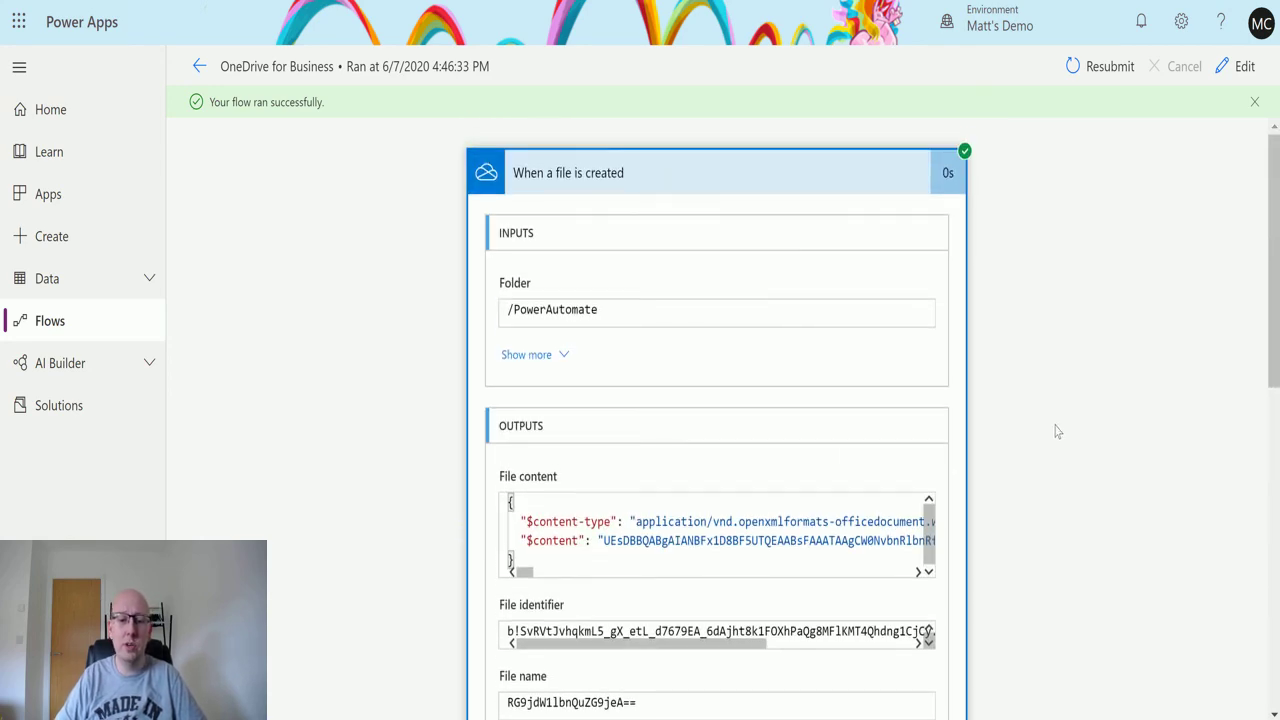